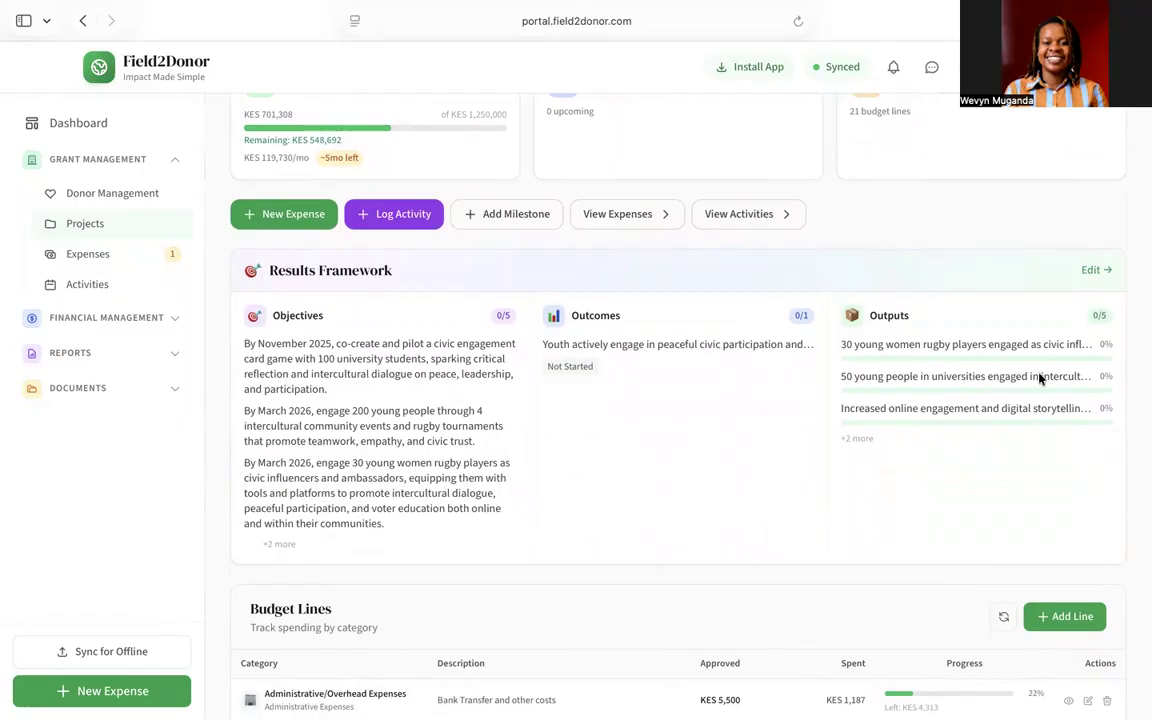
Step: Start a new pre-approval expense request from the Expenses page
scroll(1039, 378, "down", 4)
scroll(1039, 378, "down", 2)
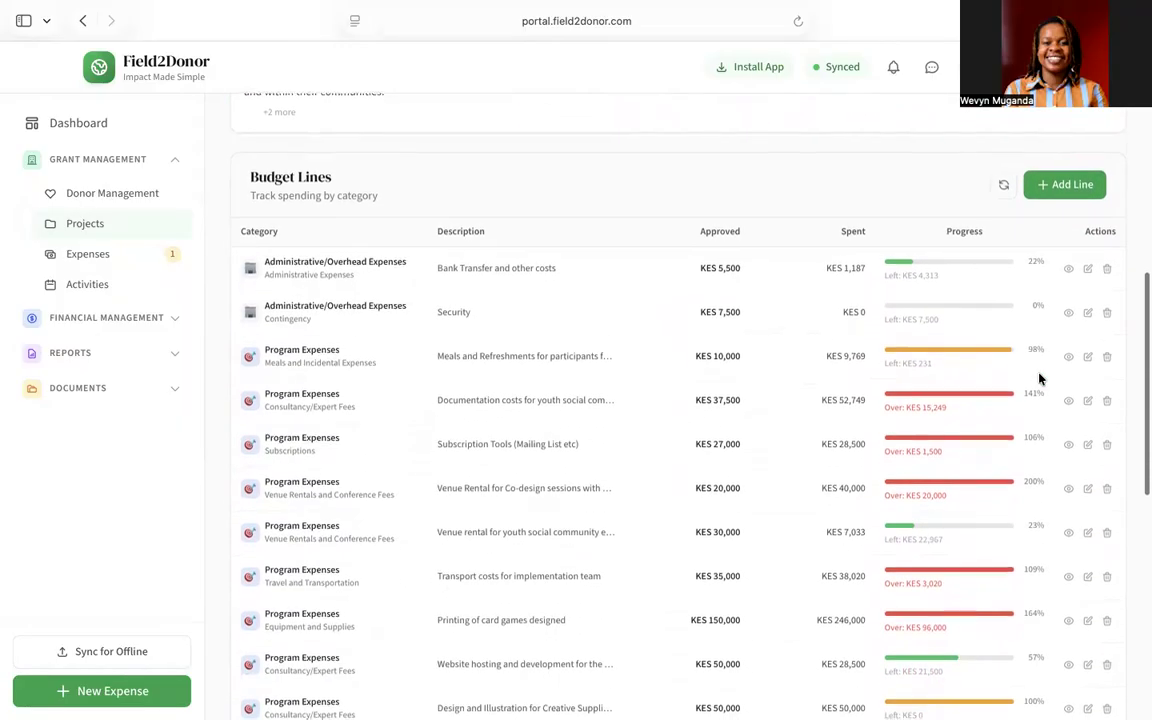
scroll(1035, 376, "down", 1)
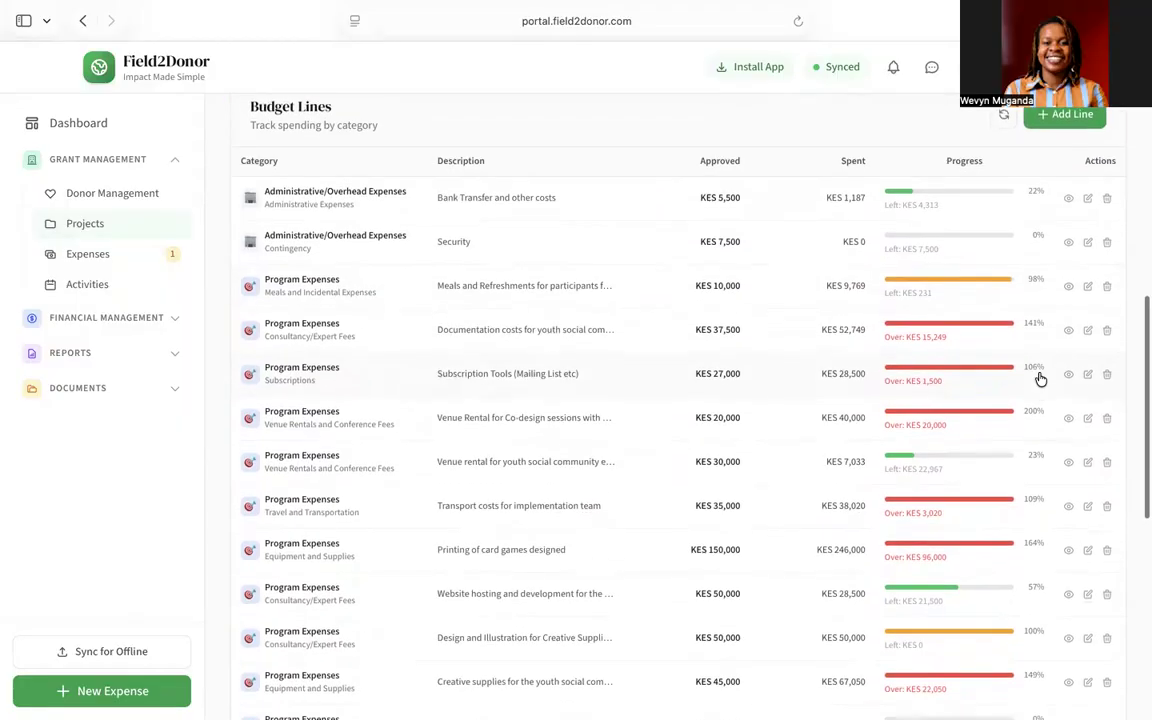
scroll(960, 368, "down", 2)
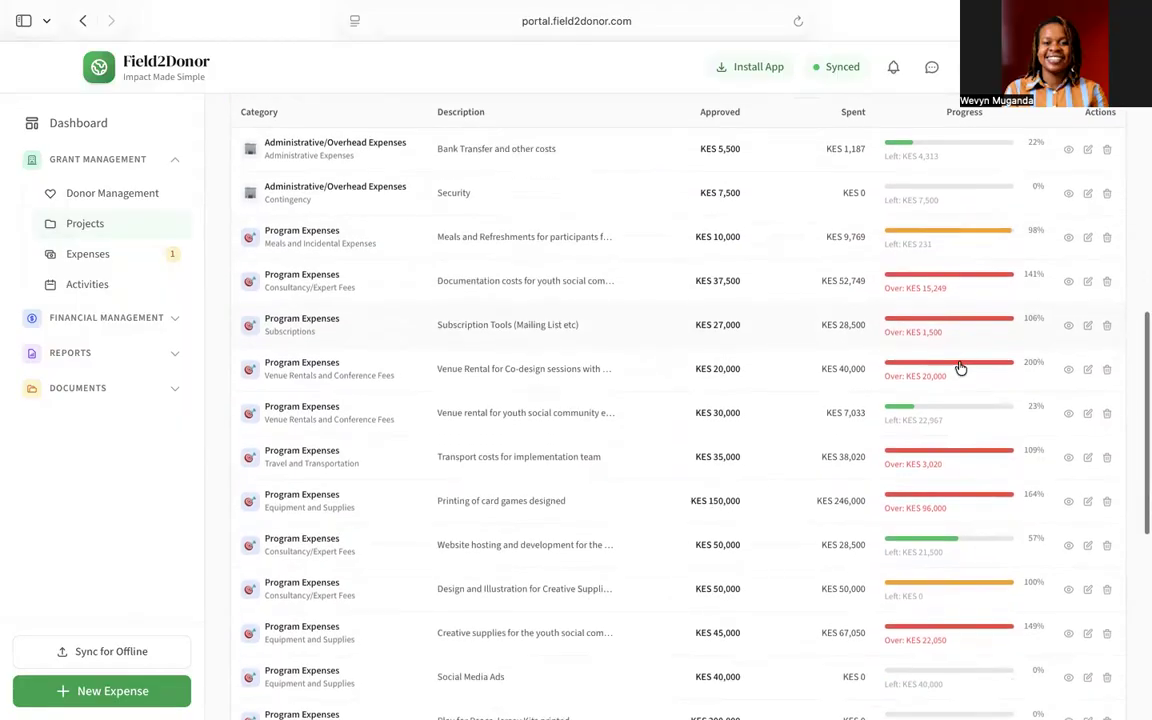
scroll(960, 368, "down", 6)
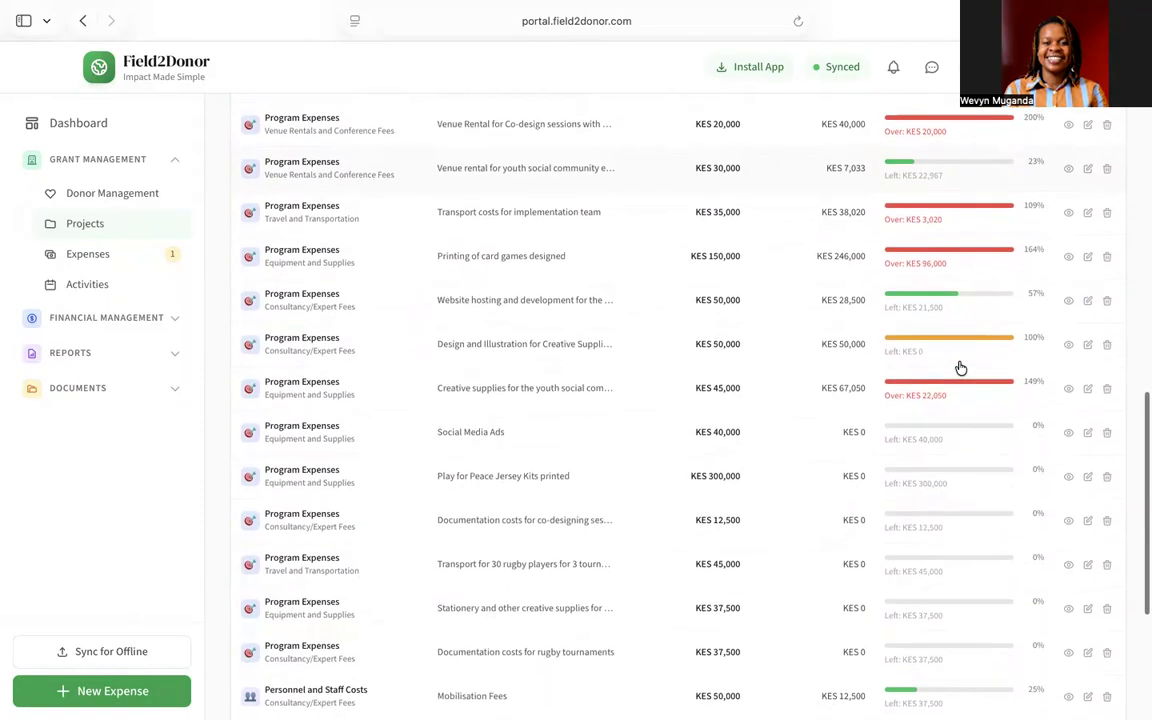
scroll(960, 368, "down", 1)
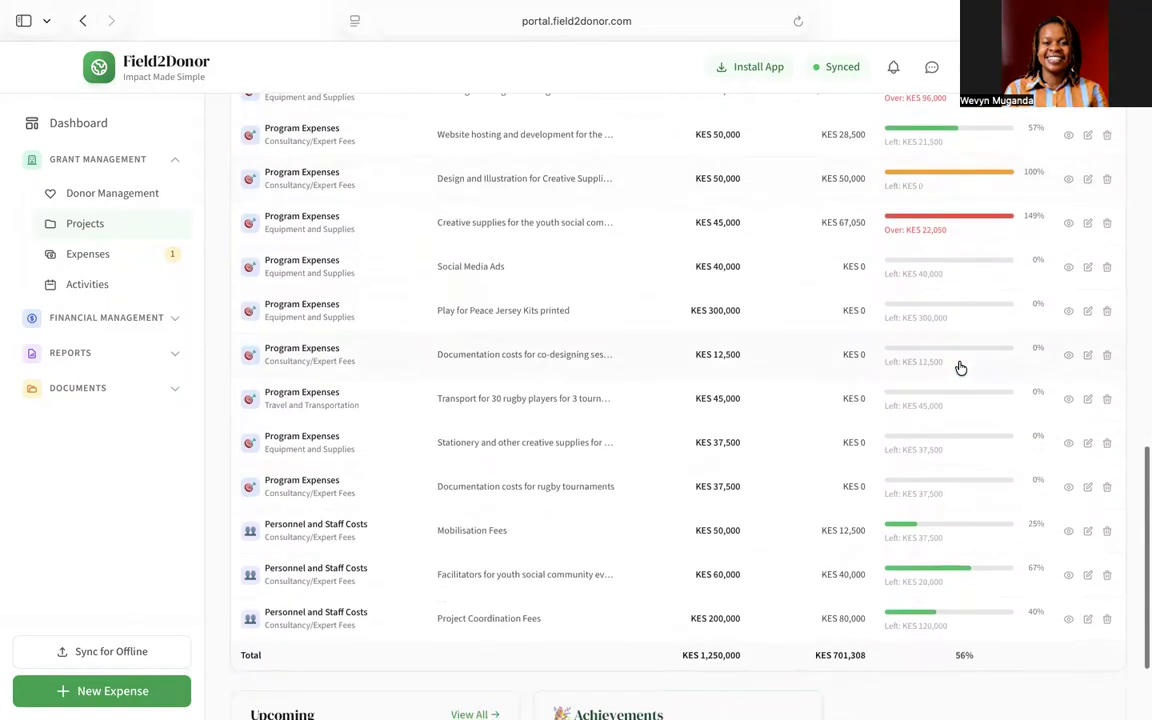
scroll(960, 368, "down", 3)
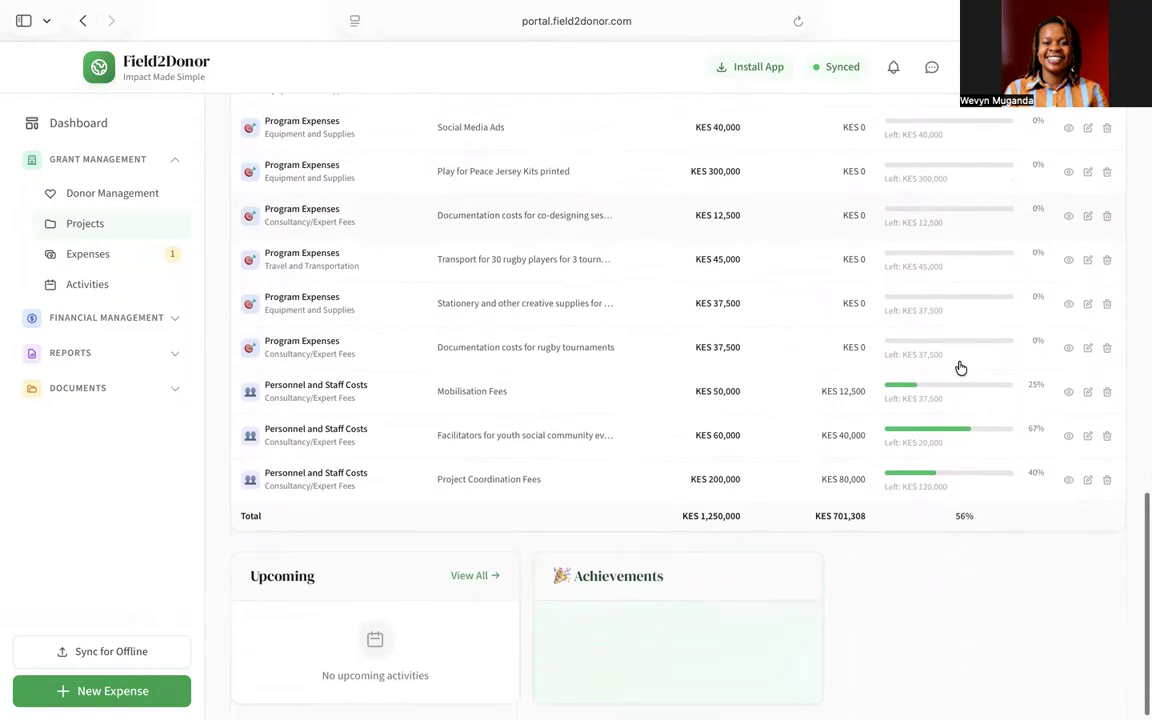
scroll(960, 368, "up", 15)
scroll(960, 368, "up", 10)
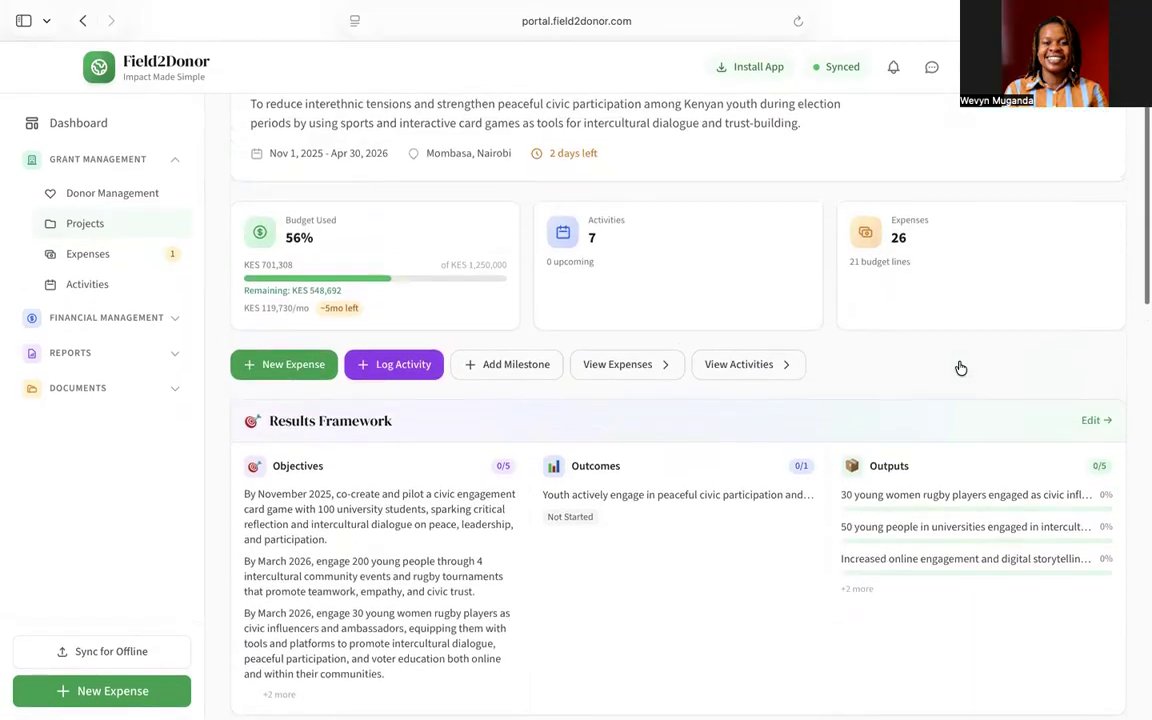
left_click(88, 255)
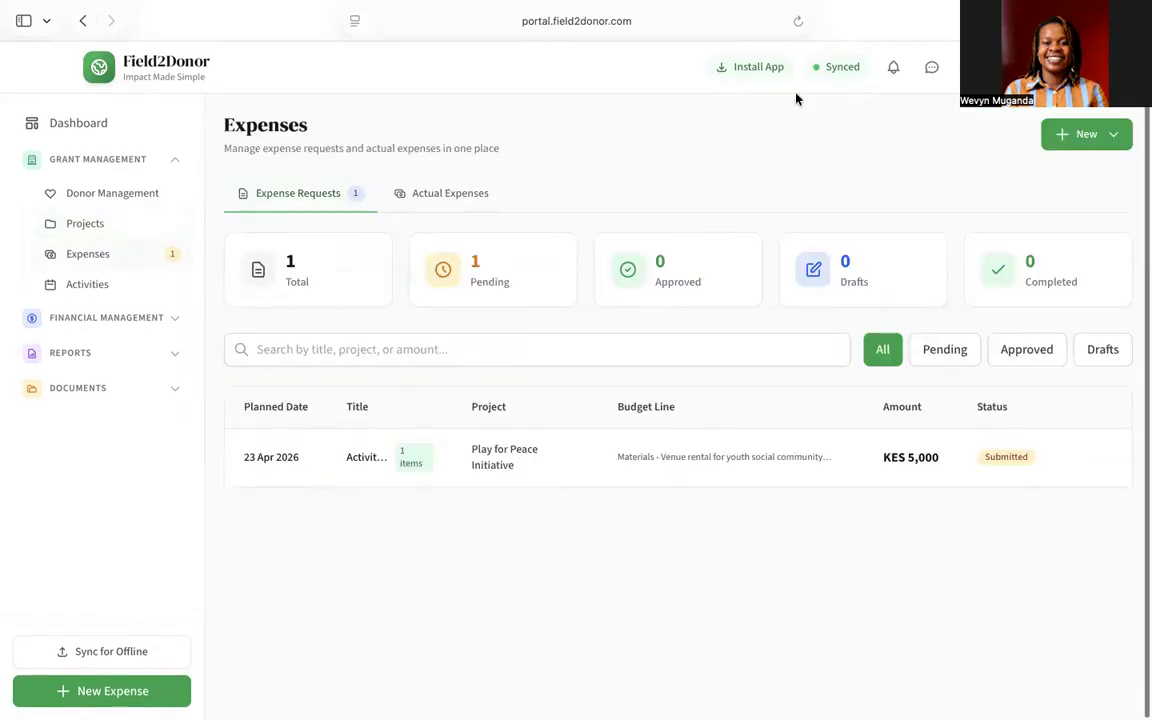
left_click(1085, 133)
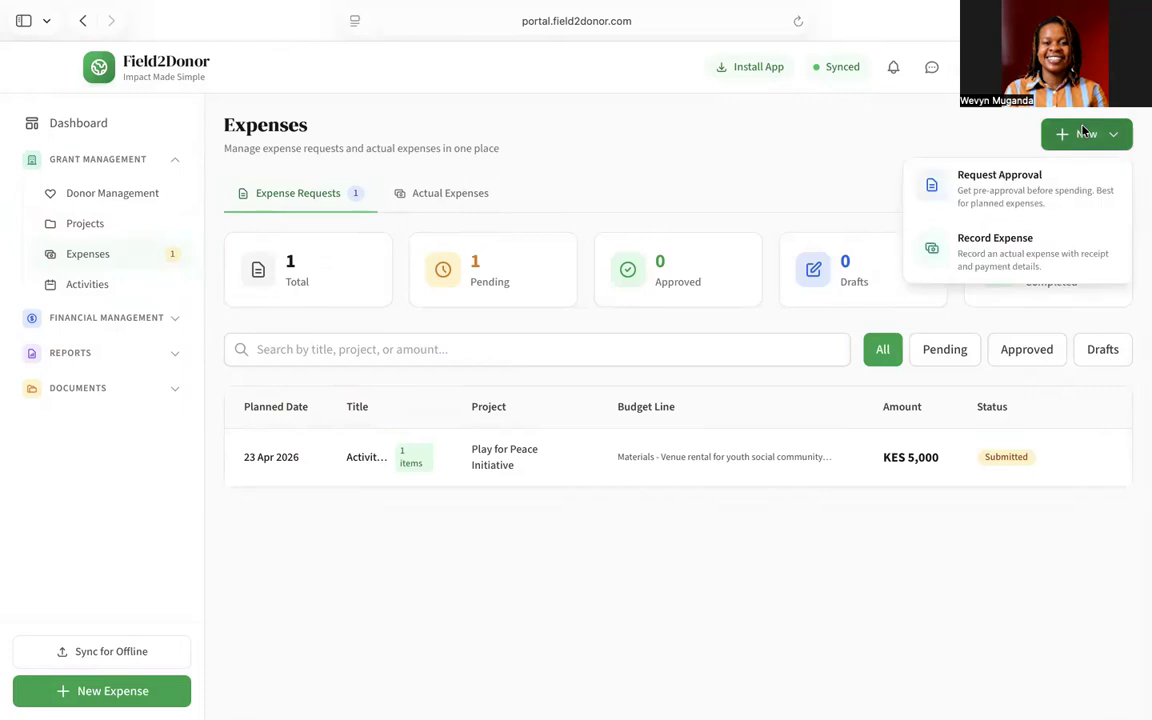
left_click(1021, 185)
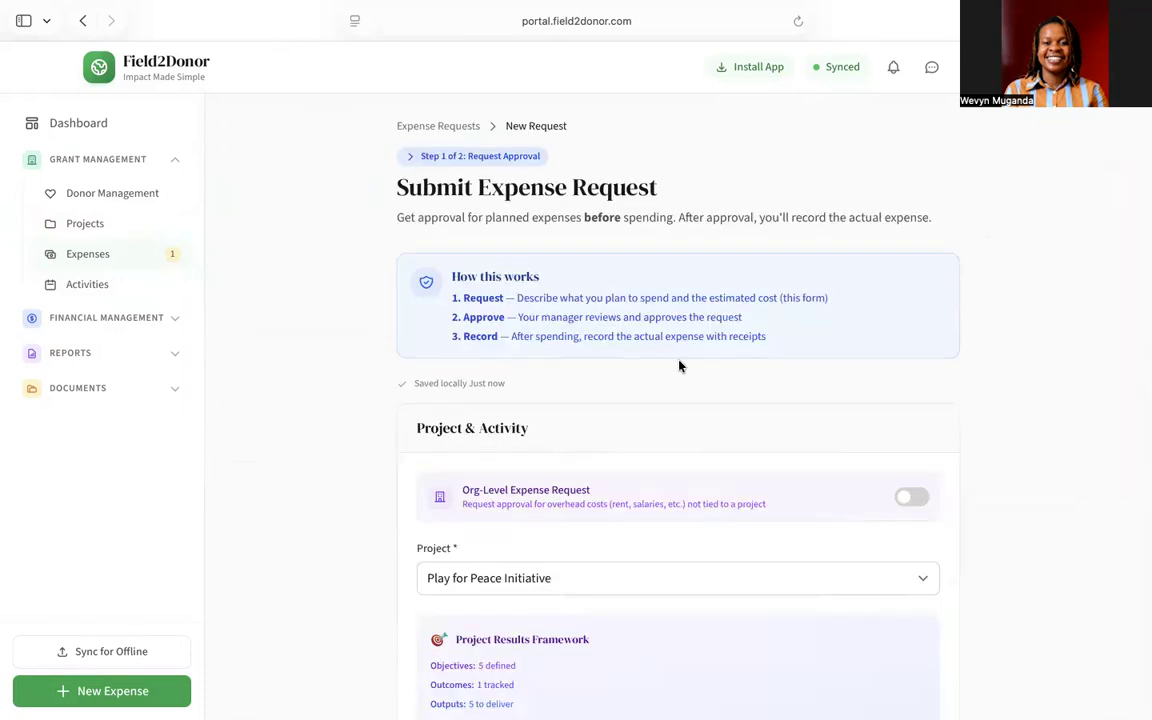
Step: Link the request to the 'Design and distribute Play for Peace jersey kits' planned activity
scroll(679, 366, "down", 4)
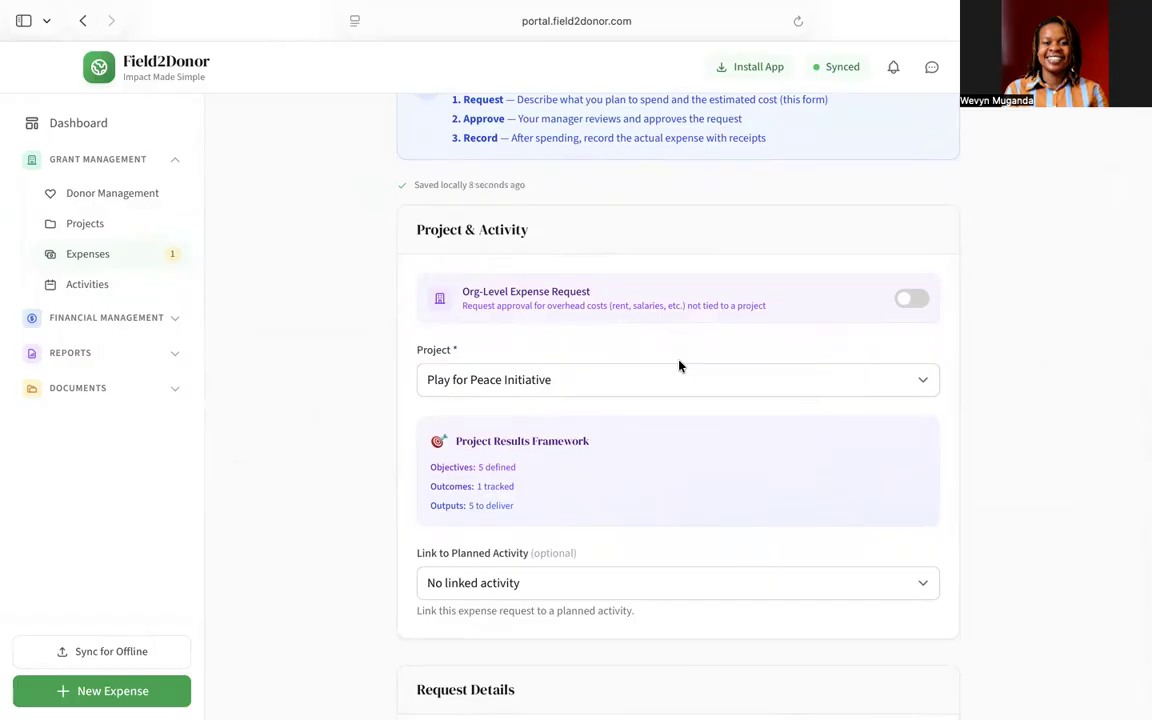
scroll(679, 366, "down", 2)
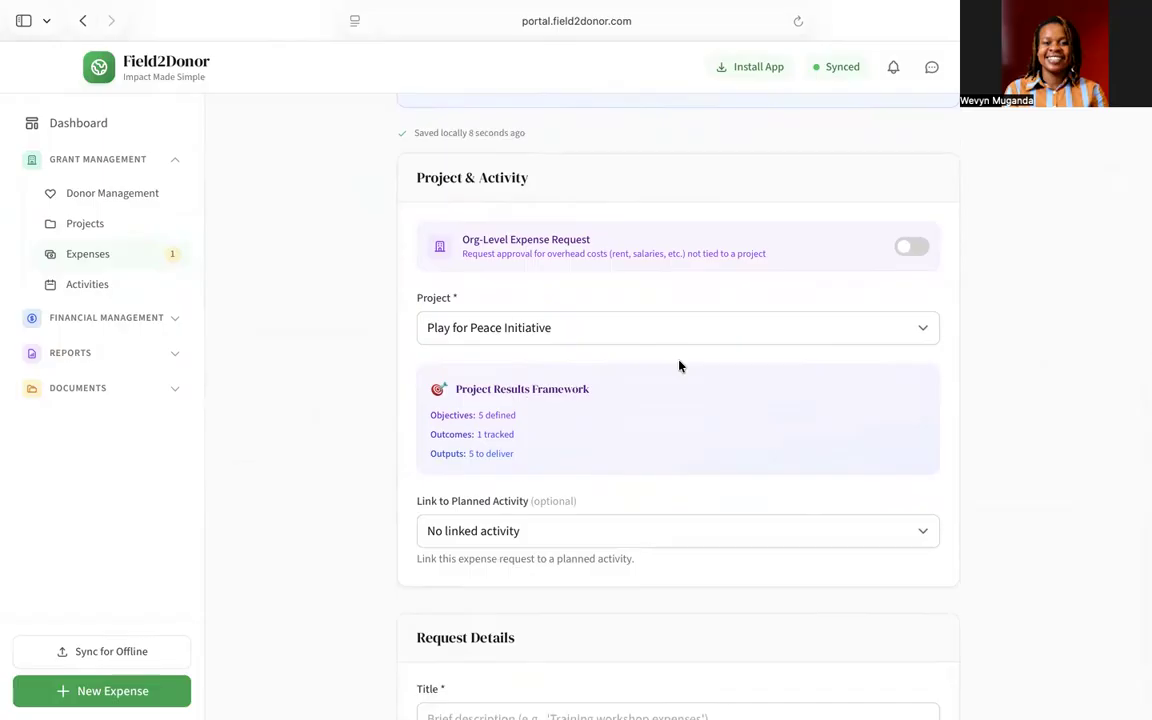
scroll(679, 366, "down", 2)
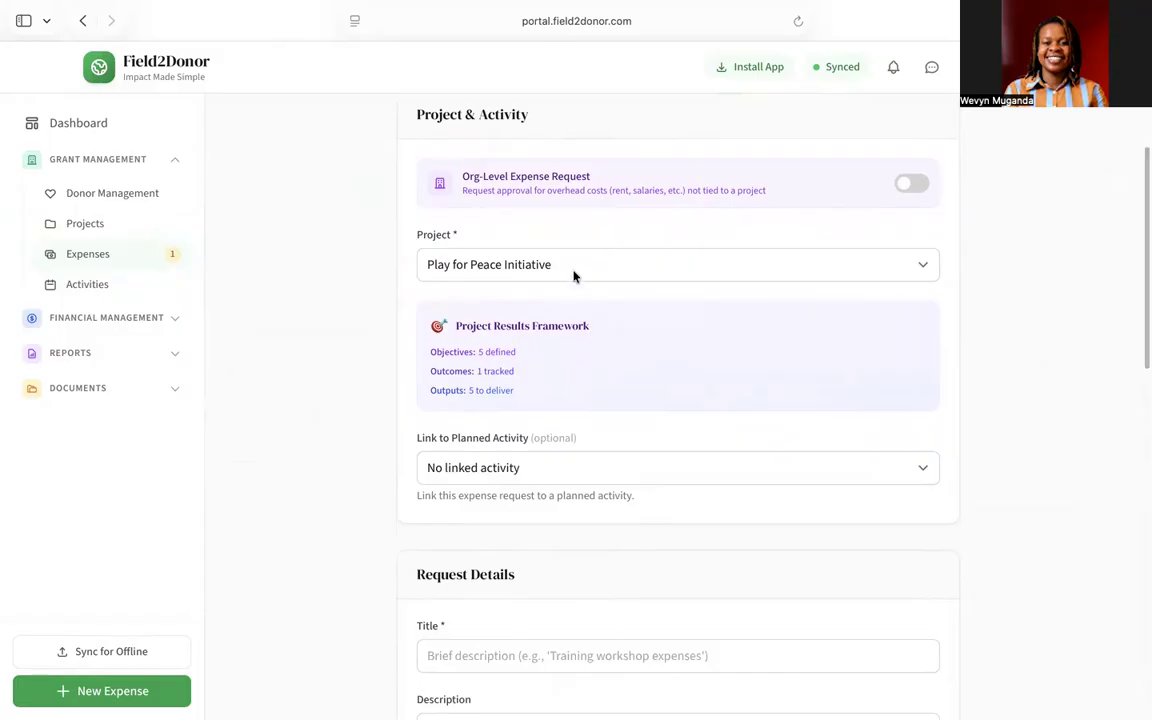
scroll(574, 280, "down", 4)
left_click(576, 314)
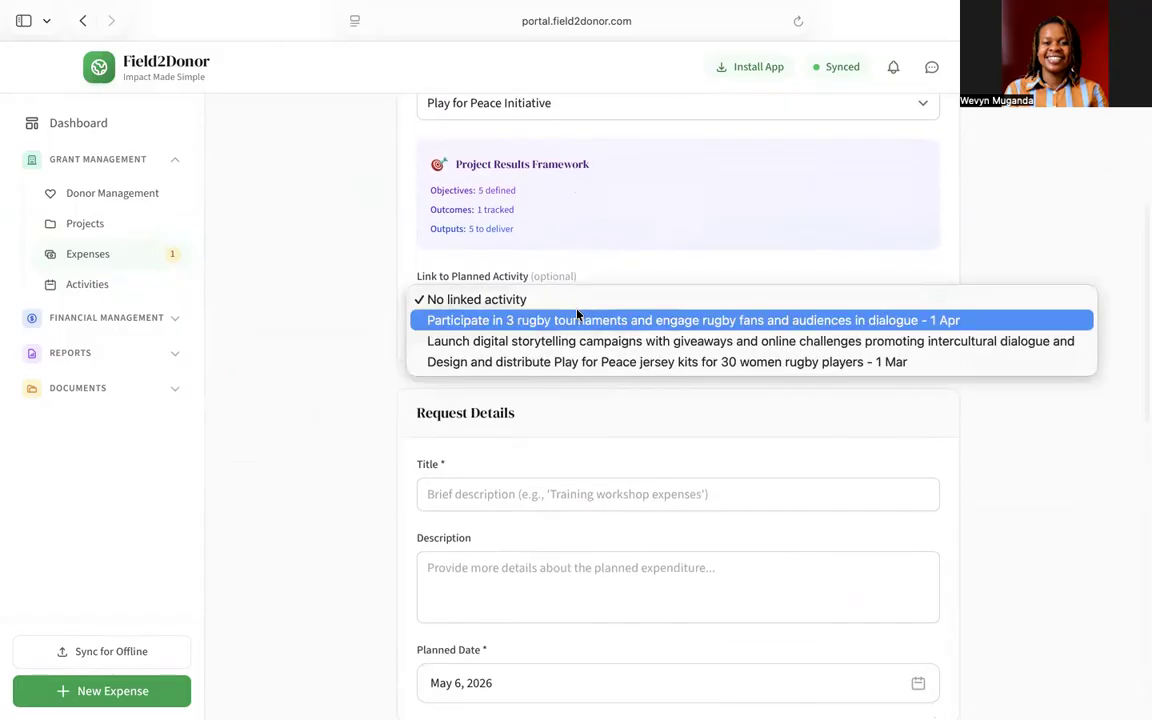
left_click(577, 363)
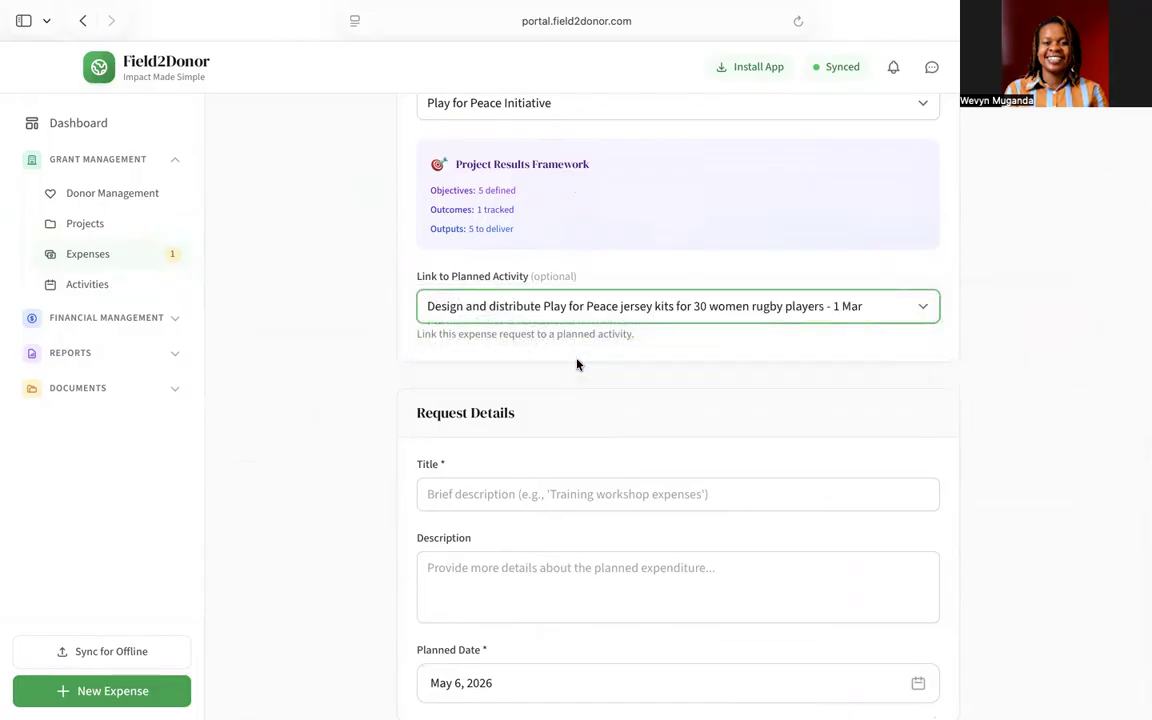
scroll(577, 363, "down", 4)
Step: Title the request 'Printing of Jersey Kits'
left_click(545, 325)
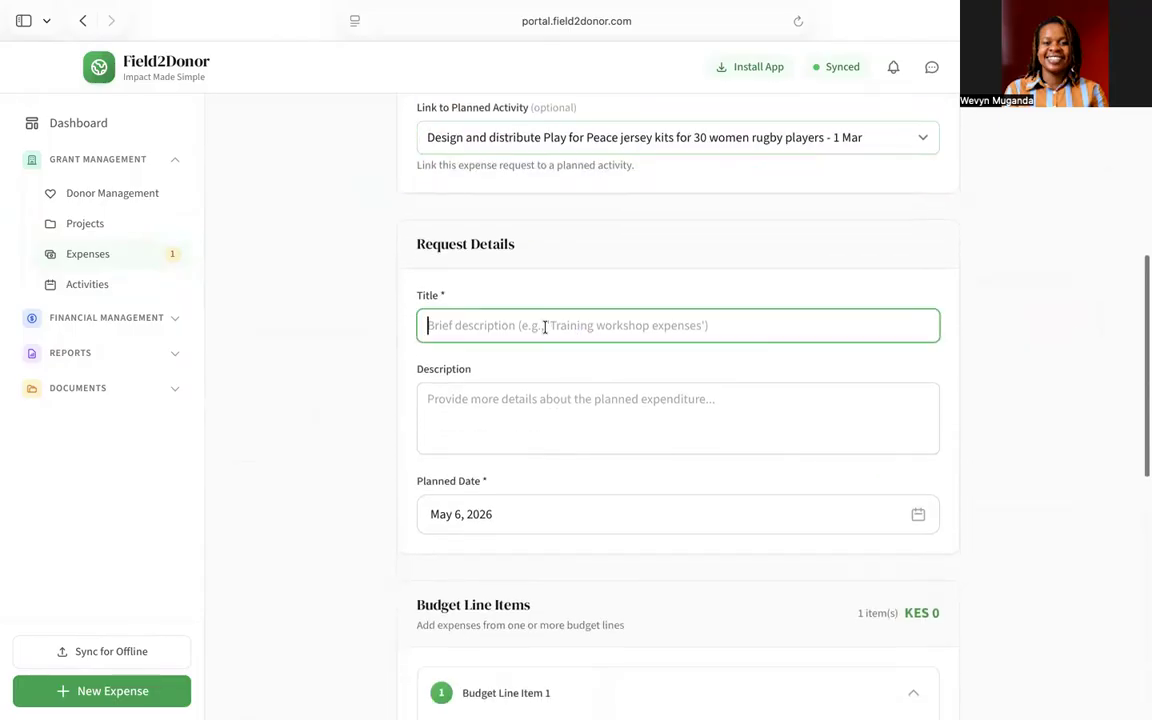
type("Printing of Jersey Kits")
scroll(643, 440, "down", 4)
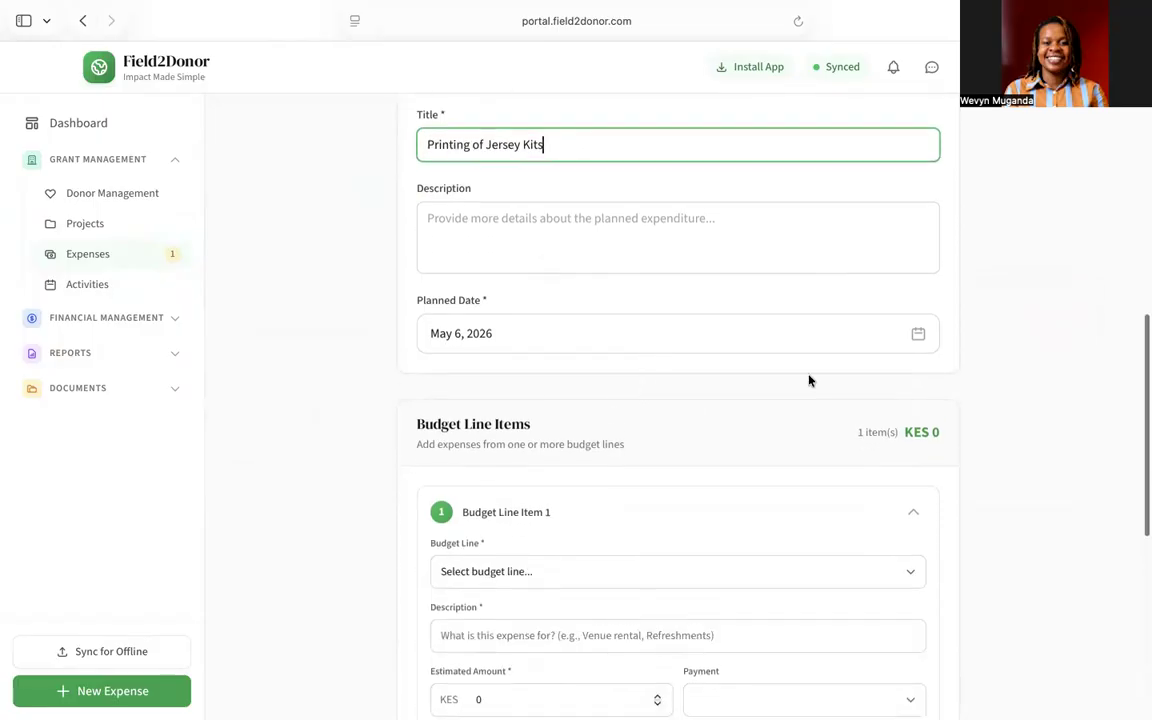
Step: Set the planned date to April 30, 2026
left_click(920, 337)
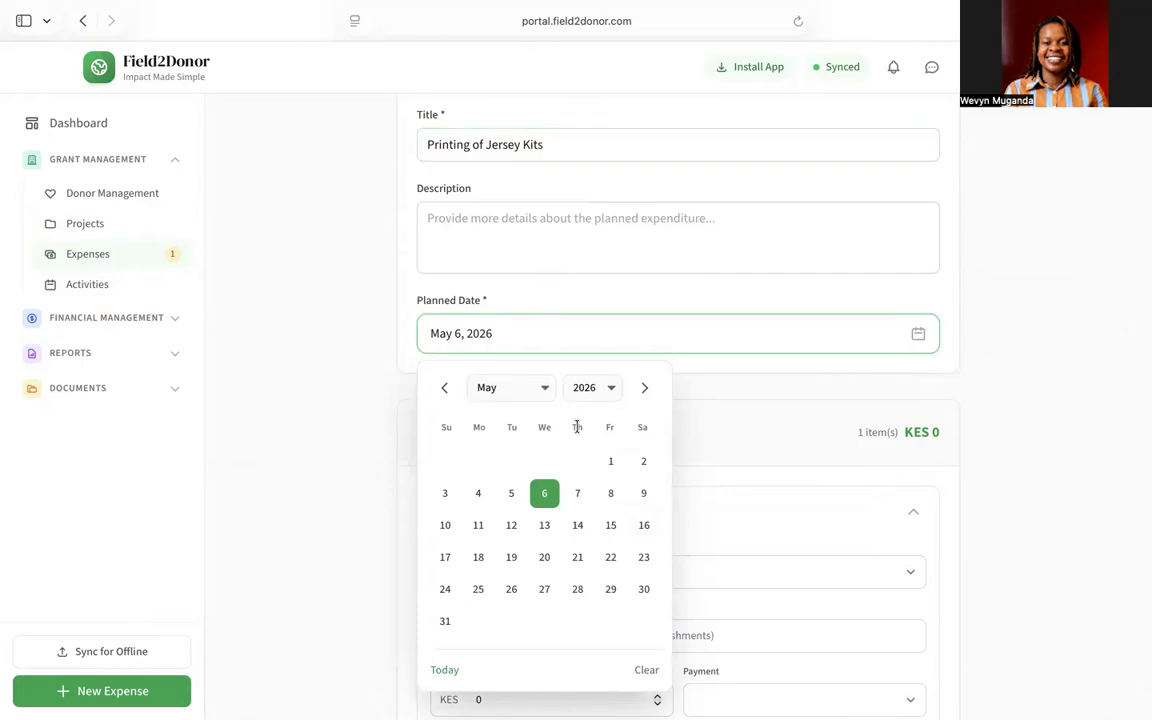
left_click(443, 388)
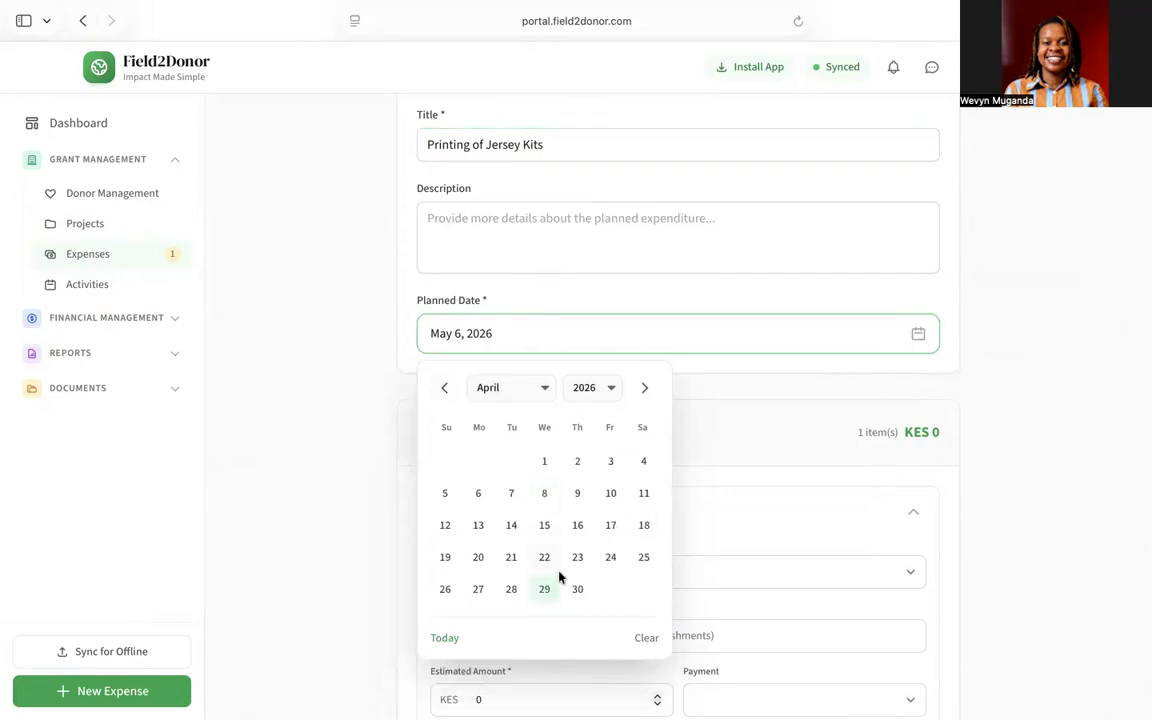
left_click(577, 589)
scroll(571, 445, "down", 5)
scroll(575, 447, "down", 2)
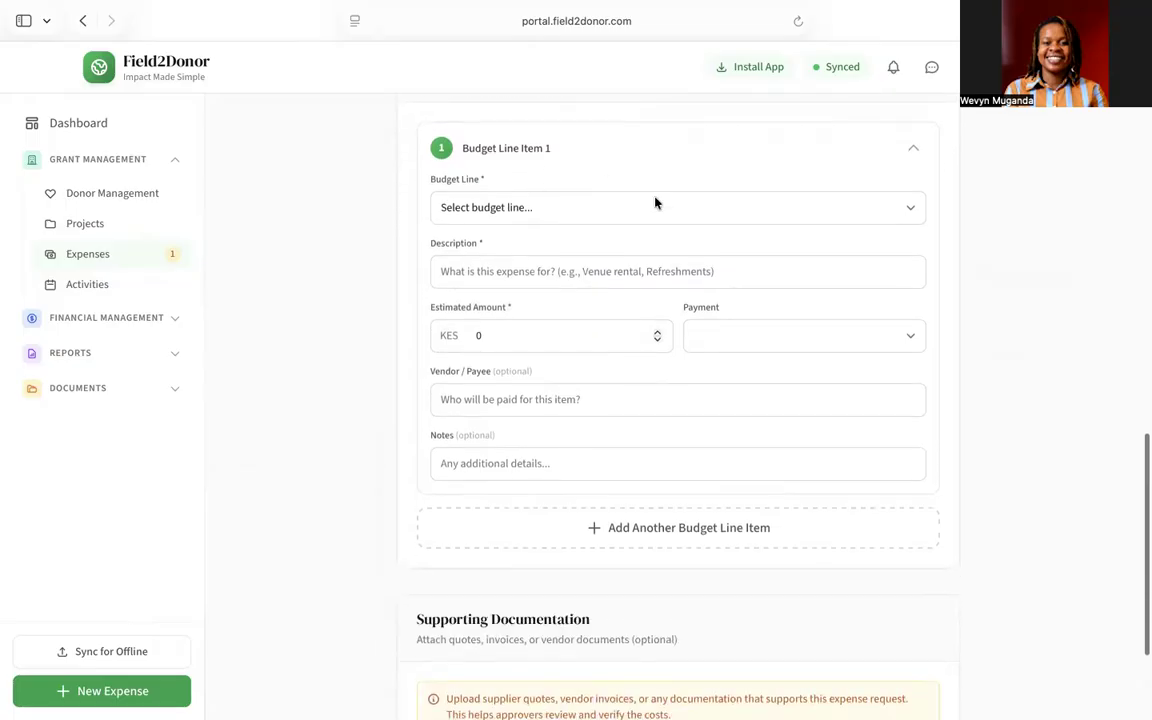
left_click(740, 210)
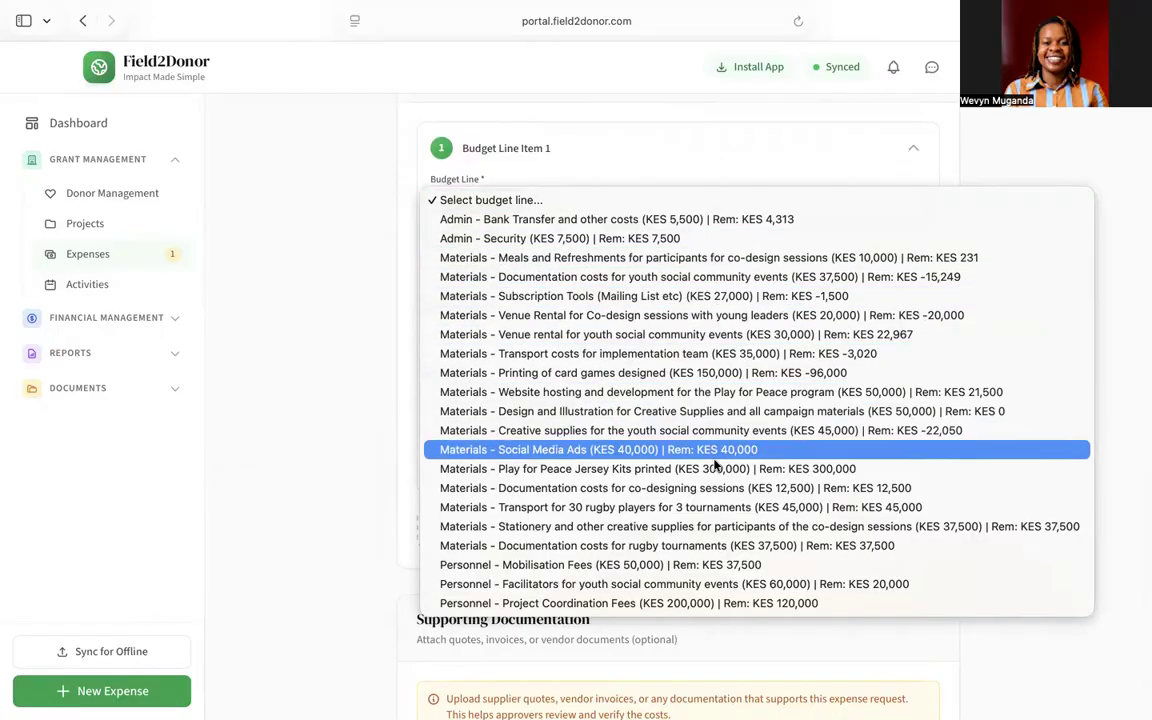
Step: Charge line item 1 to the Jersey Kits printed line, described 'Play for Peace Jersey Kits', estimated 300000
left_click(824, 469)
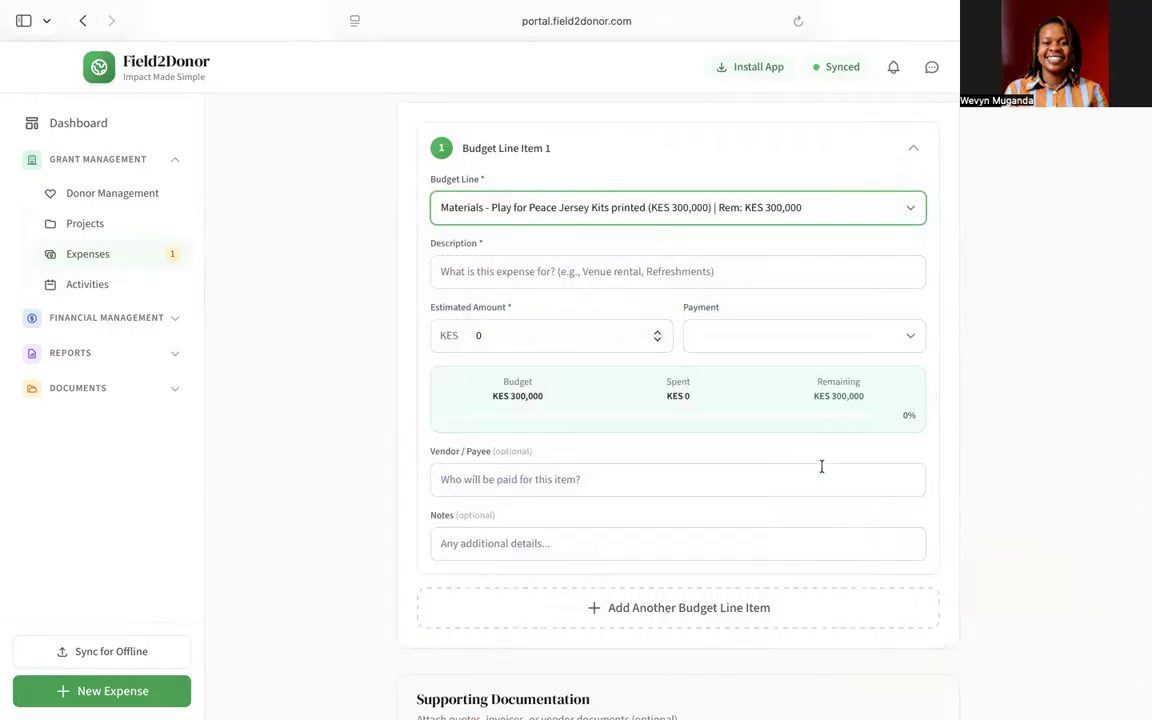
left_click(484, 270)
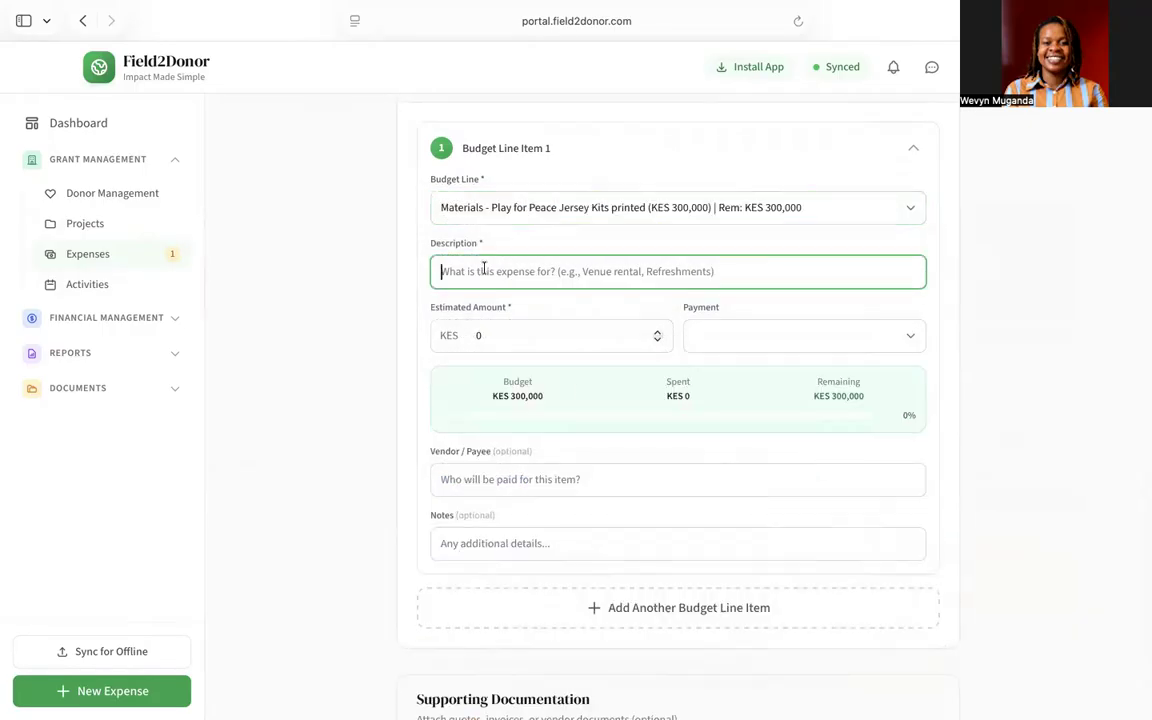
type("Play for Peace ")
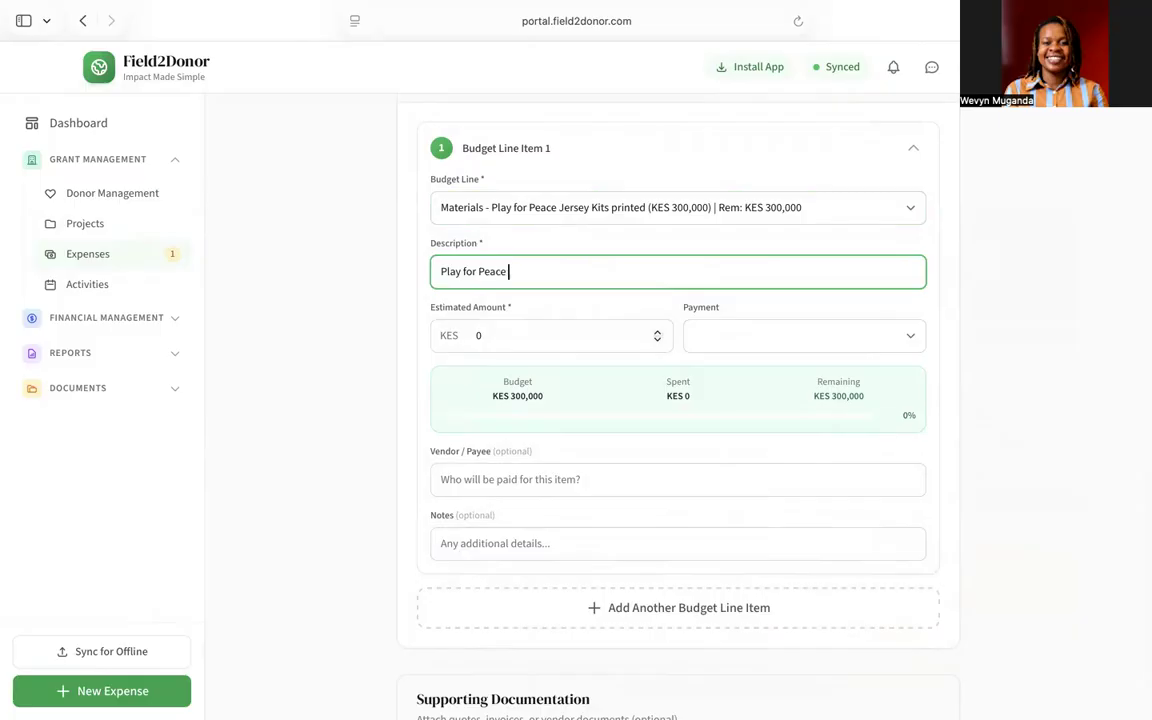
type("Jersey Kits")
left_click(501, 330)
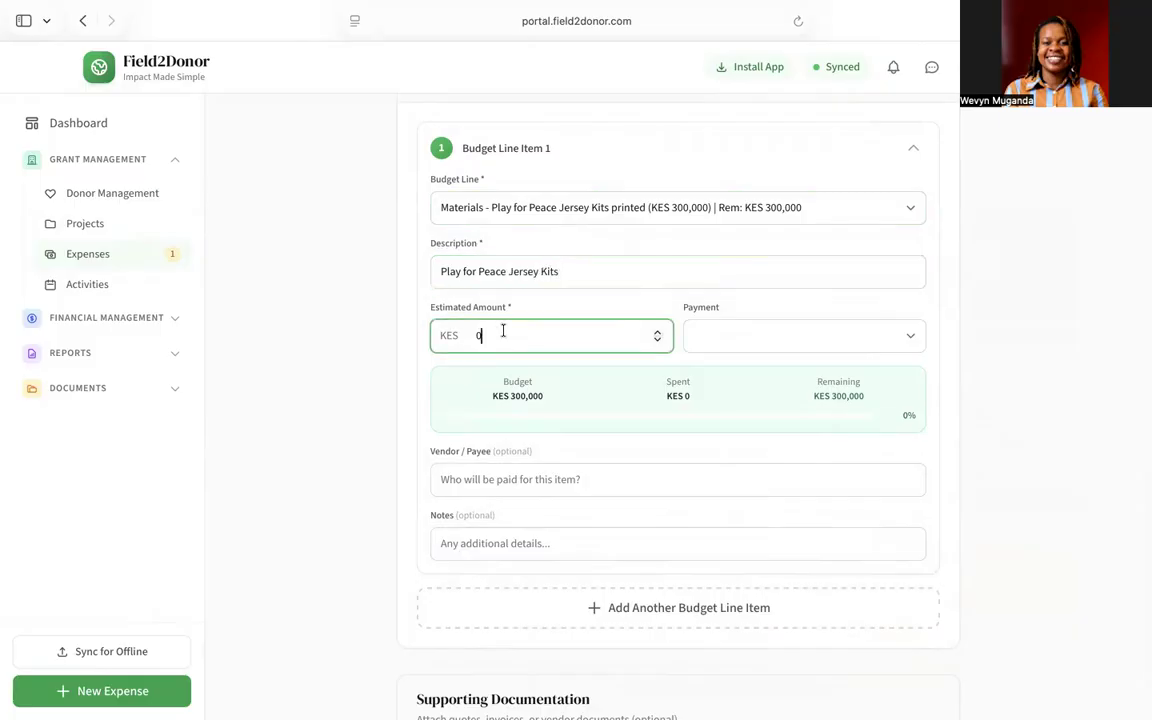
type("300000")
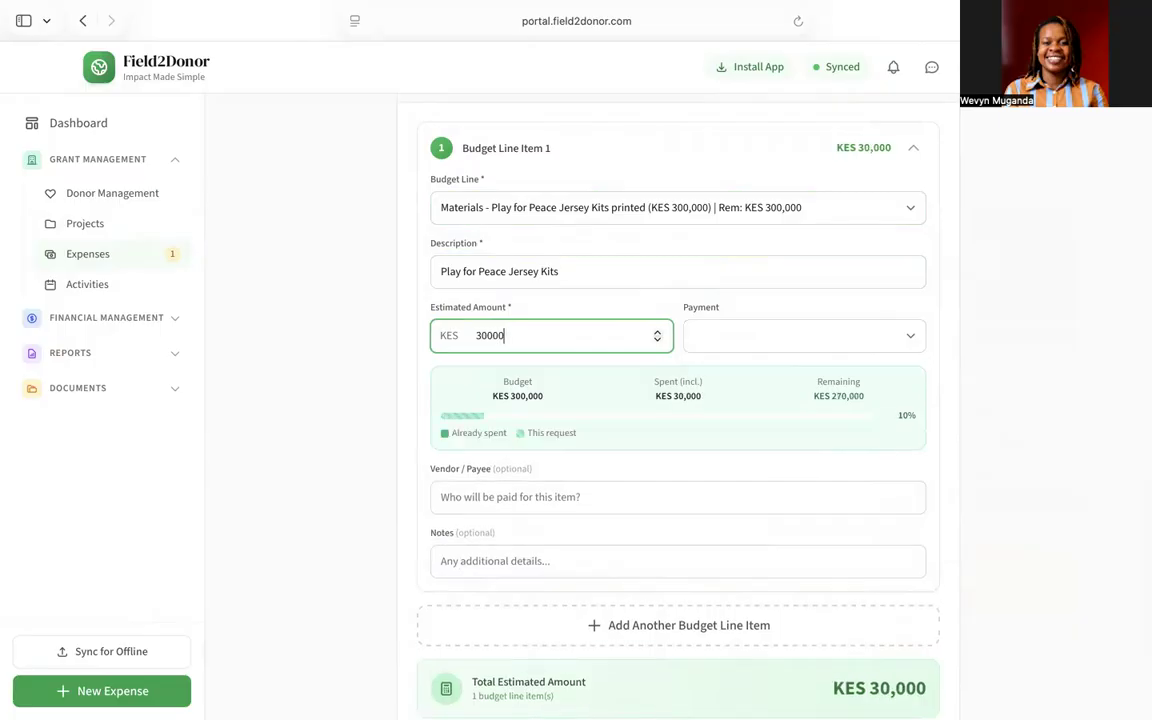
Step: Choose Bank payment, enter vendor Tessen, and submit the request for approval
left_click(717, 337)
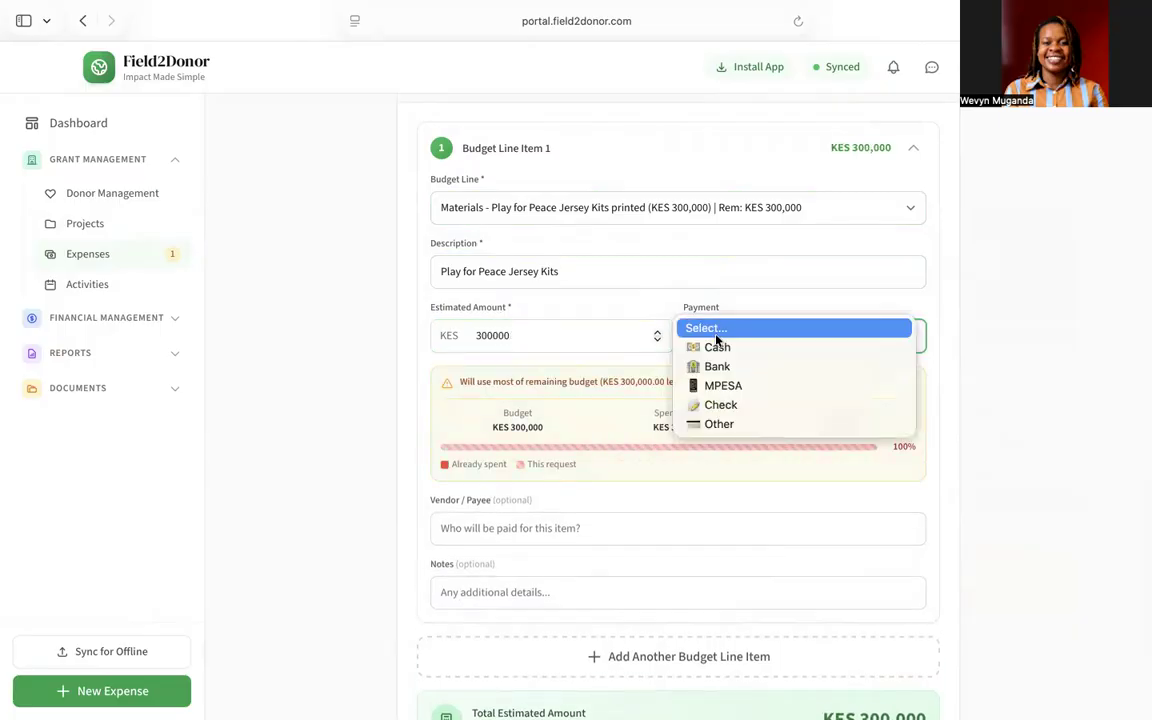
left_click(729, 366)
scroll(720, 480, "down", 3)
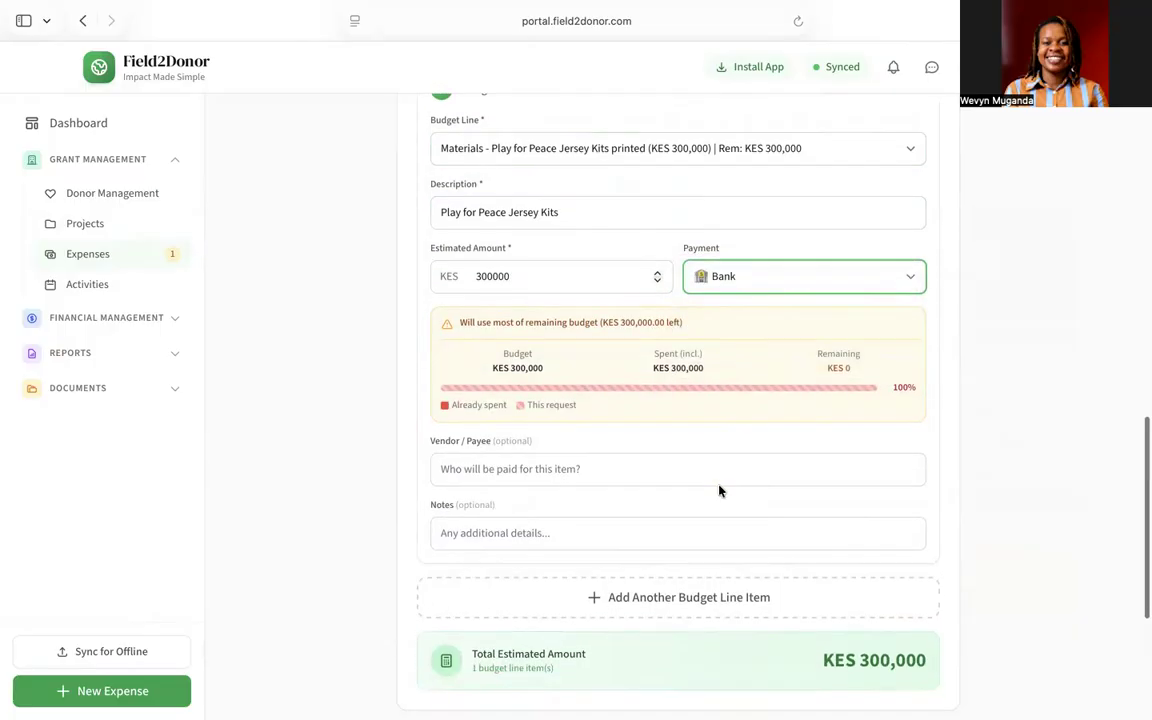
left_click(639, 368)
type("Tessen")
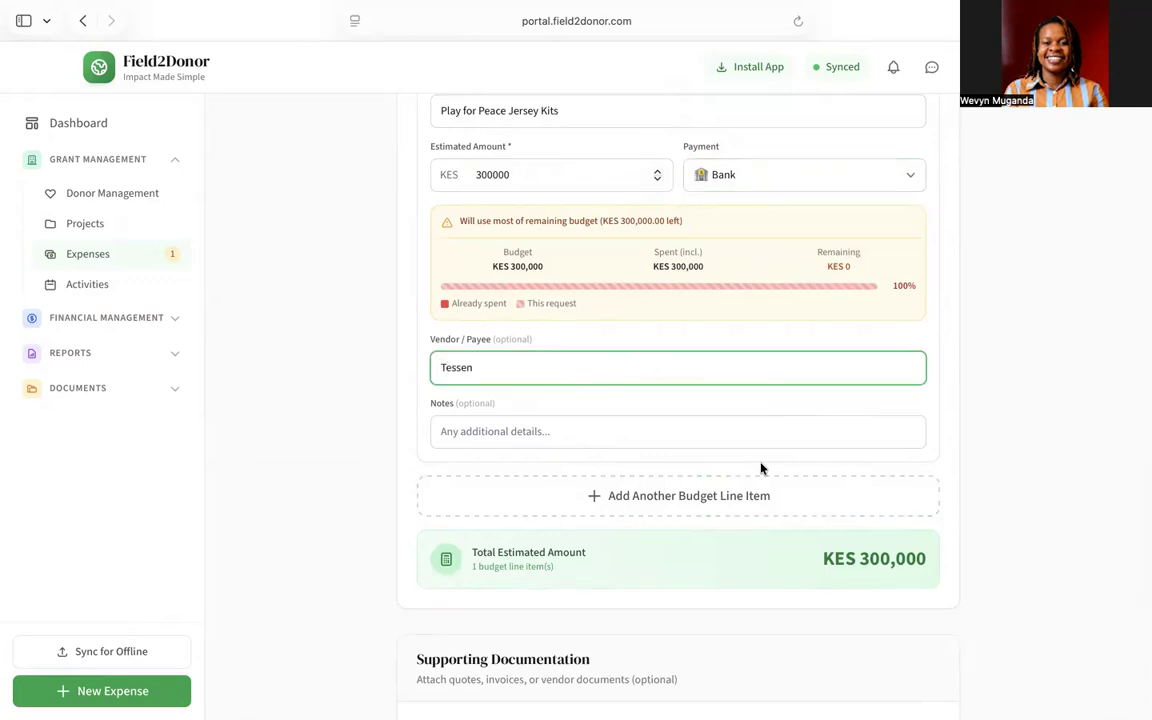
scroll(760, 468, "down", 5)
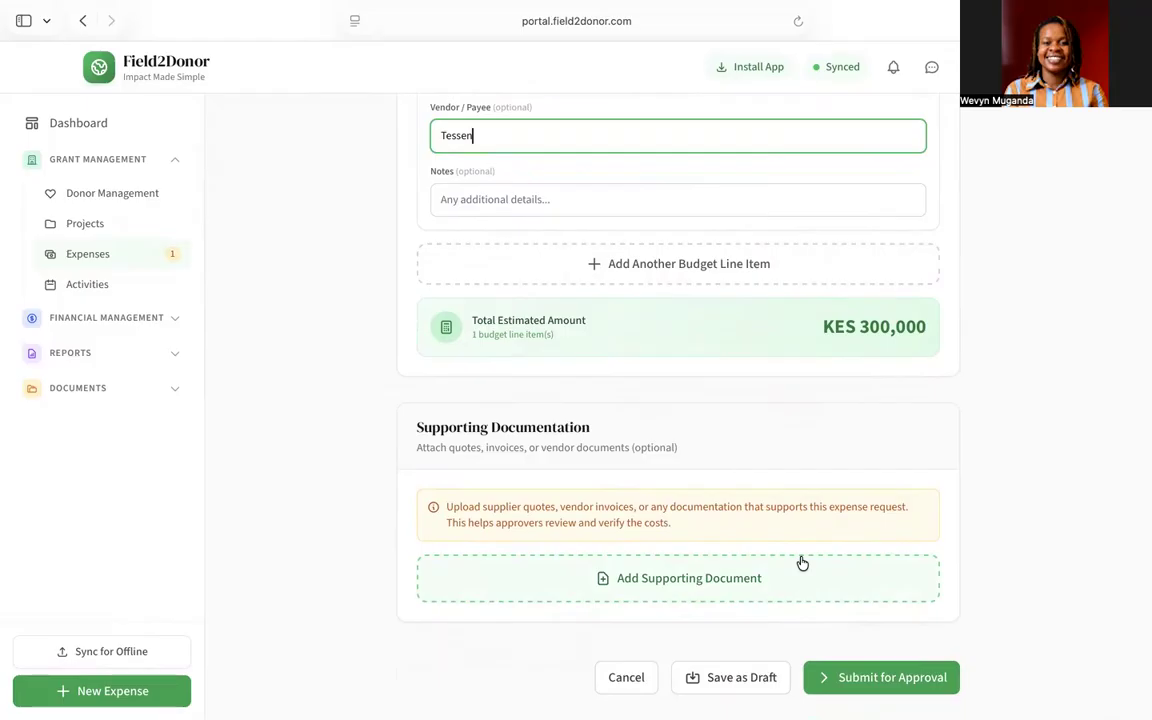
left_click(862, 680)
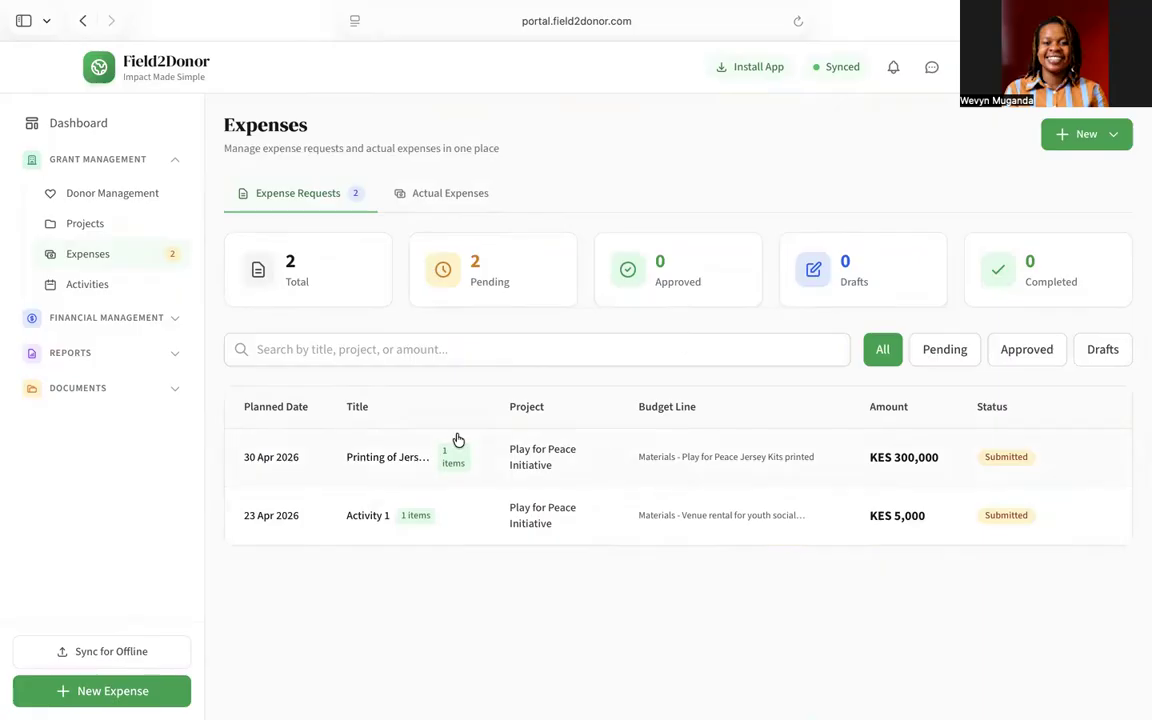
Step: Expand Financial Management in the sidebar
left_click(177, 320)
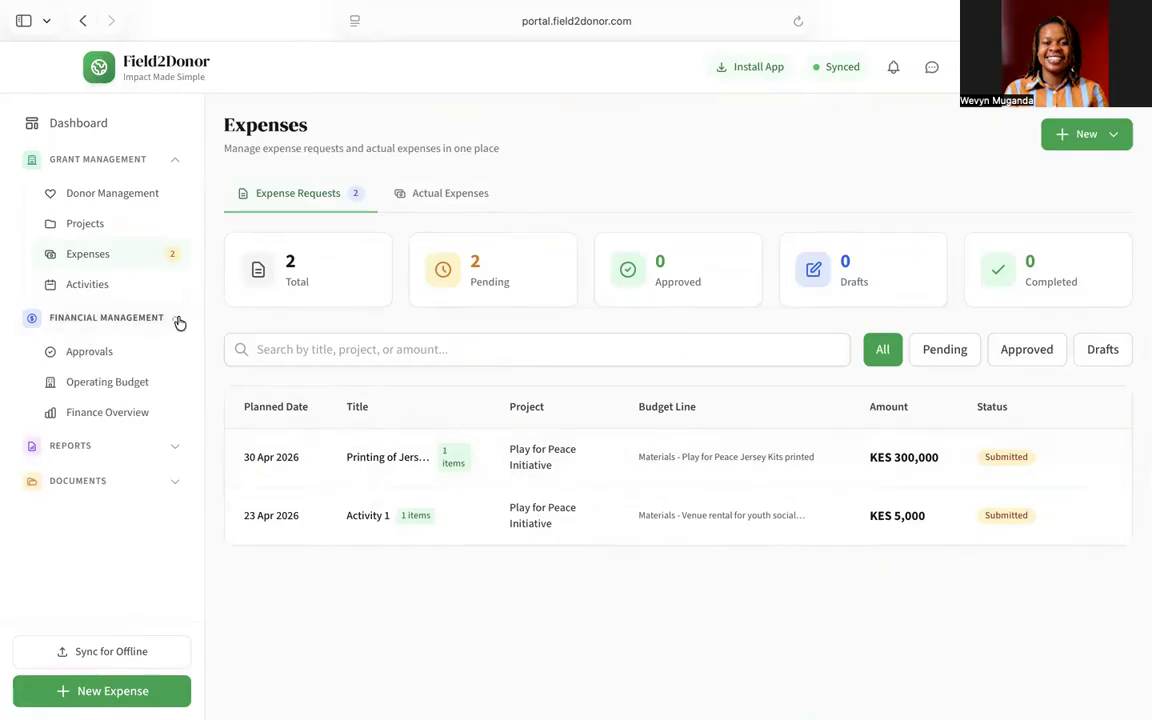
Step: Approve the KES 300,000 Printing of Jersey Kits request from the Approvals queue
left_click(114, 359)
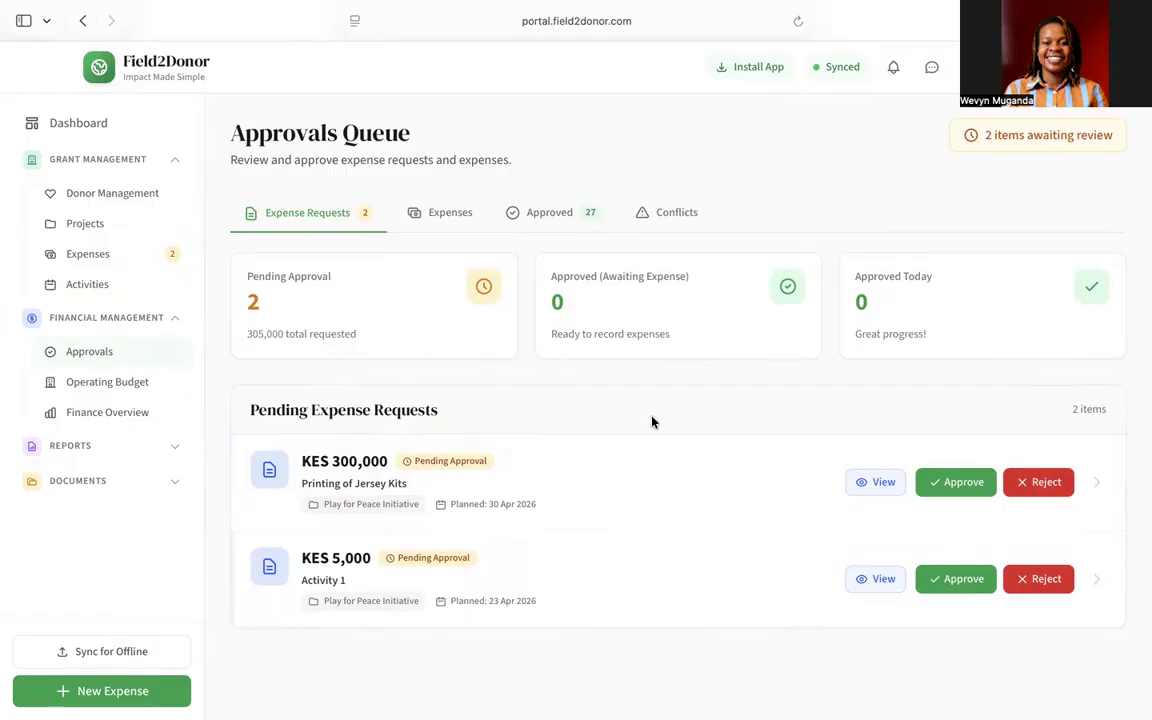
left_click(889, 482)
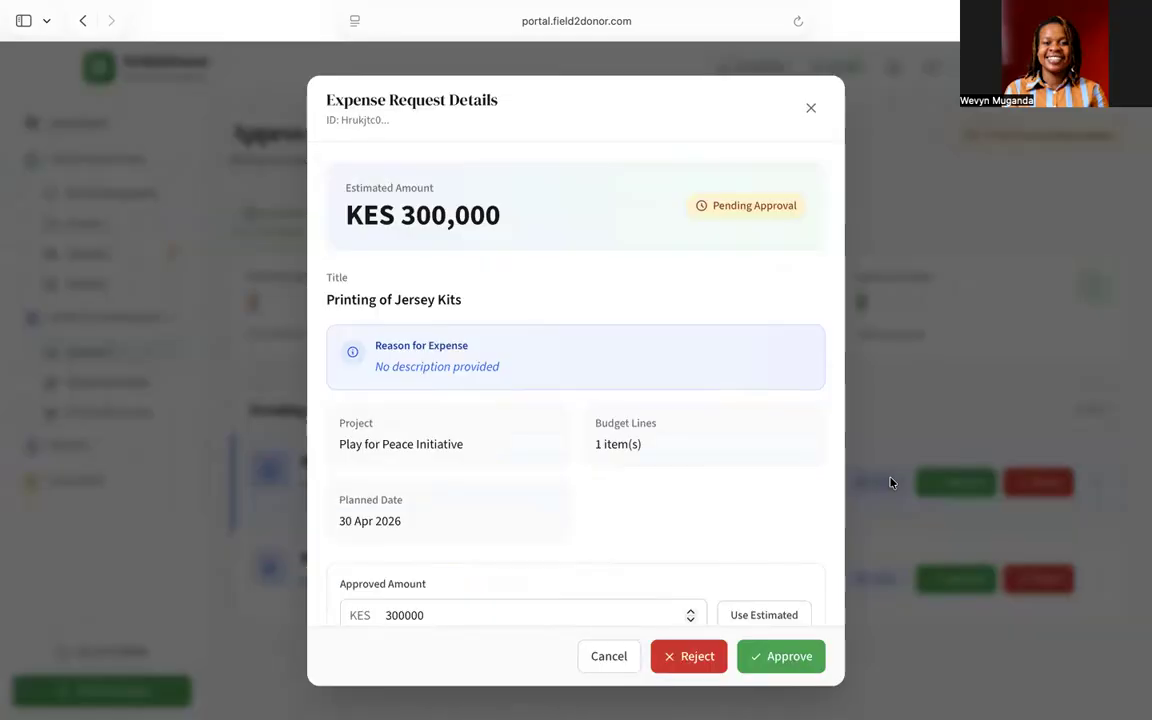
scroll(785, 347, "down", 3)
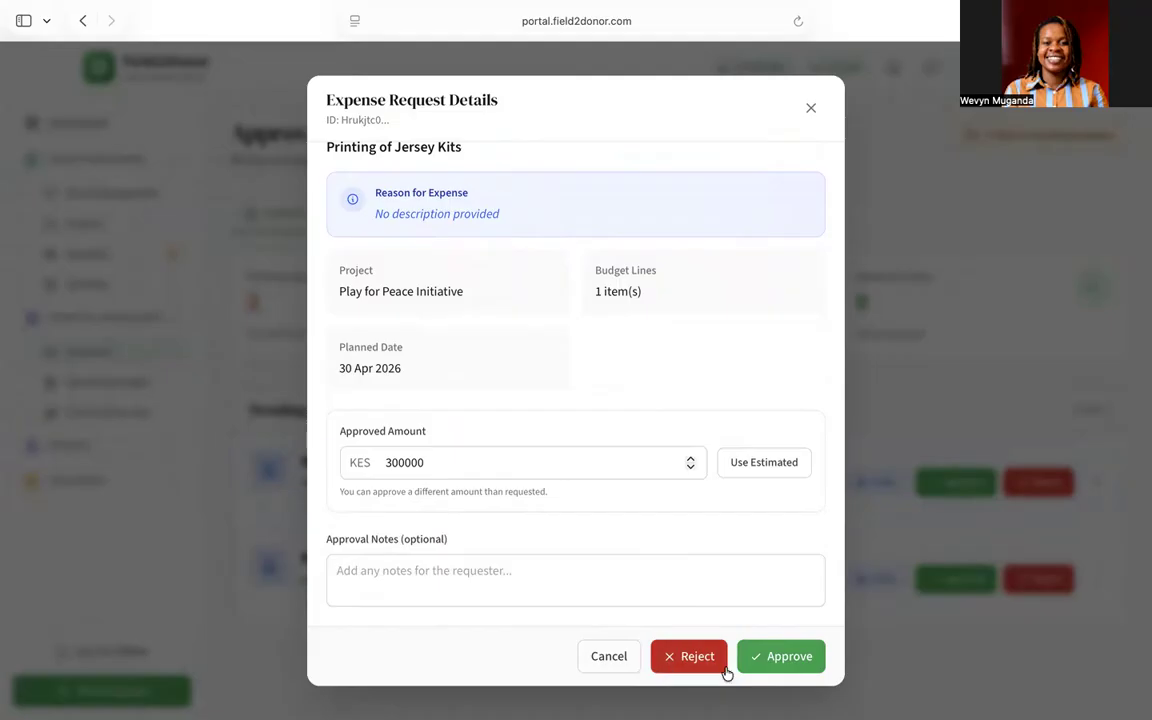
left_click(783, 671)
left_click(726, 405)
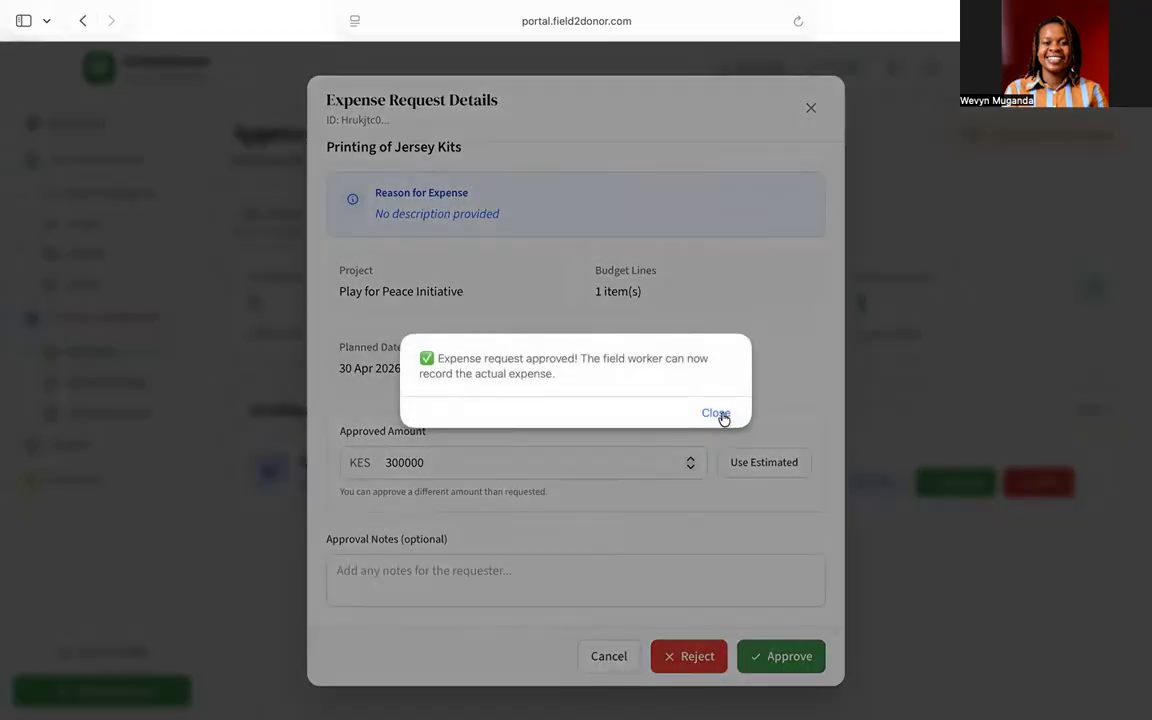
left_click(724, 412)
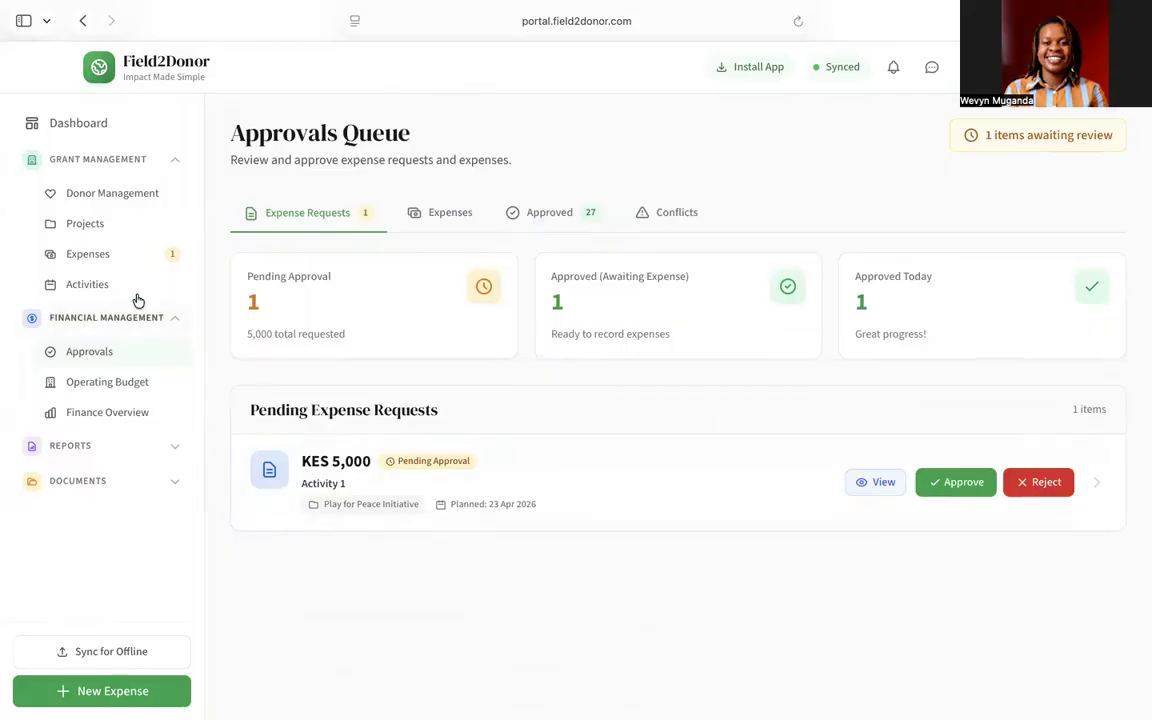
left_click(126, 256)
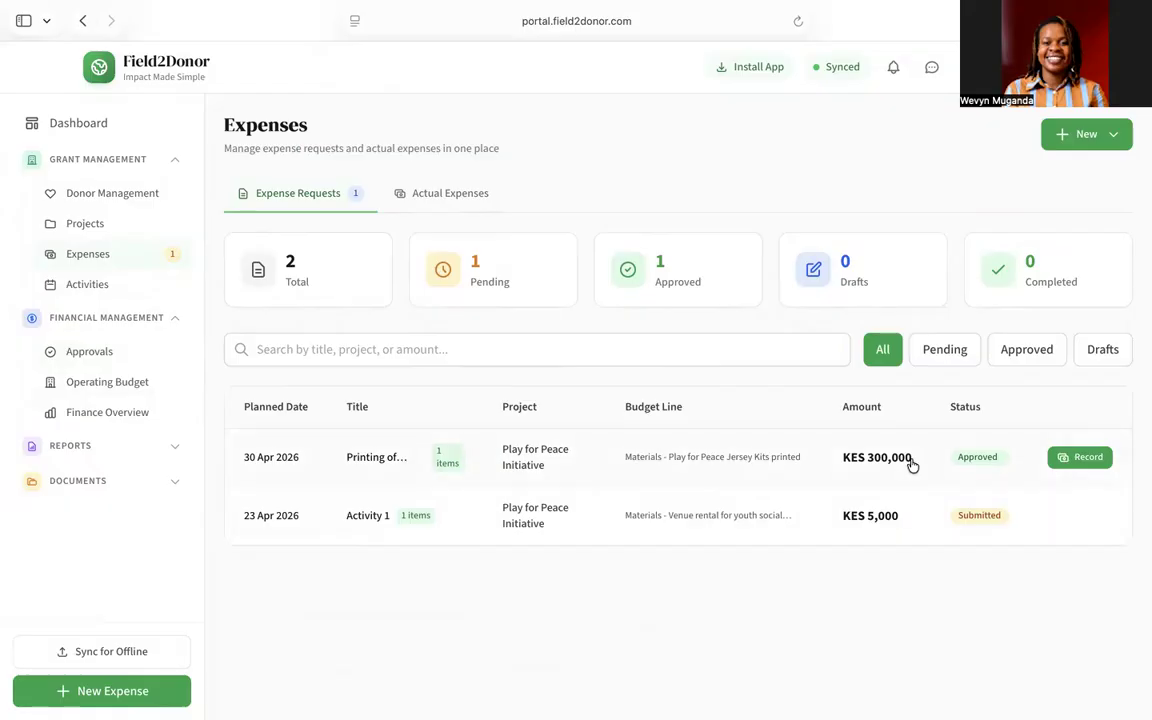
Step: Open the approved Printing of Jersey Kits request and choose Record Actual Expense
left_click(741, 466)
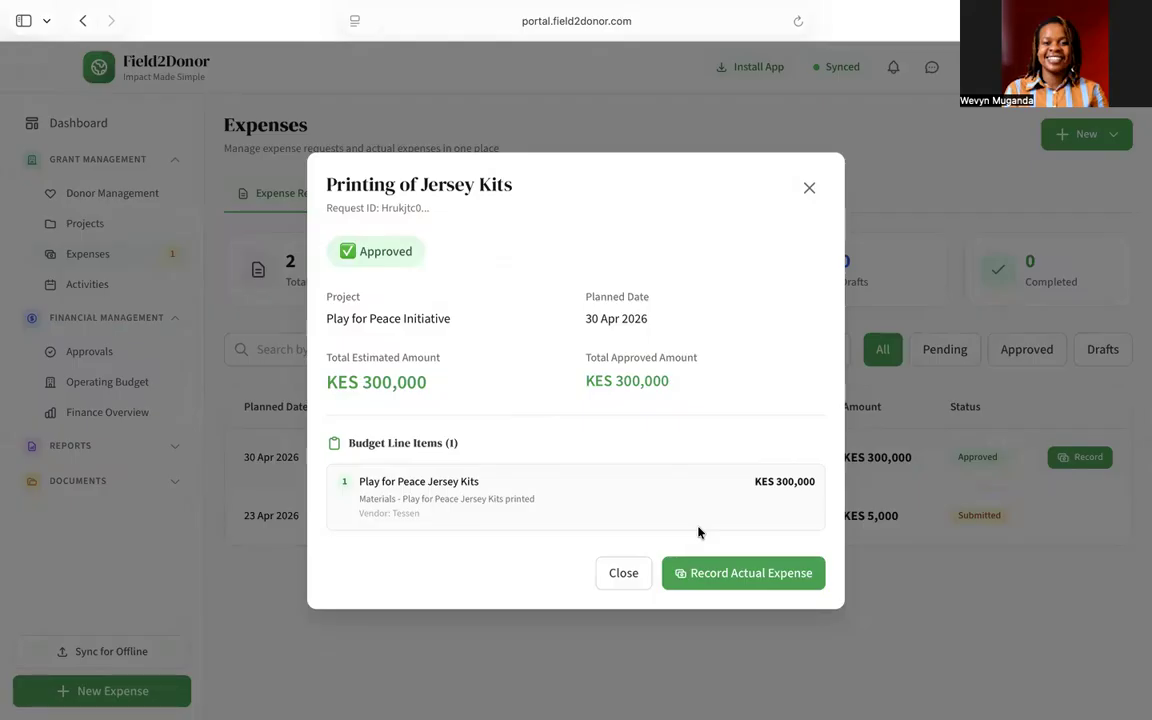
left_click(722, 574)
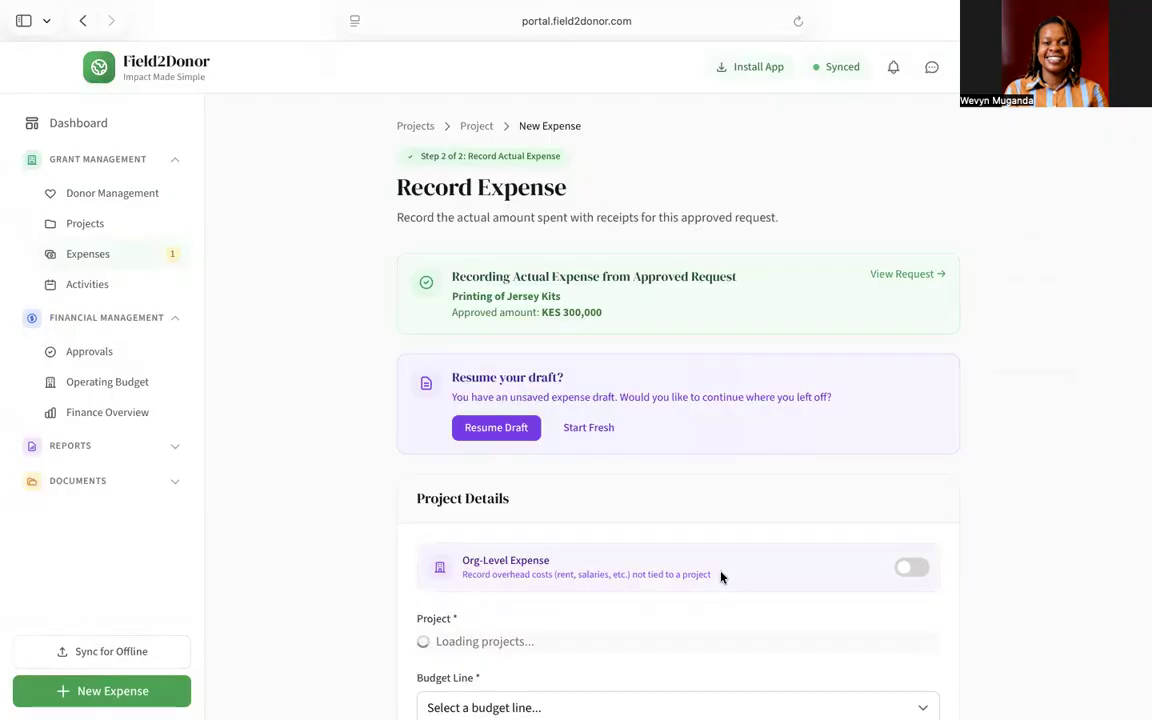
Step: Discard the old draft and select the Play for Peace Jersey Kits printed budget line
scroll(615, 385, "down", 2)
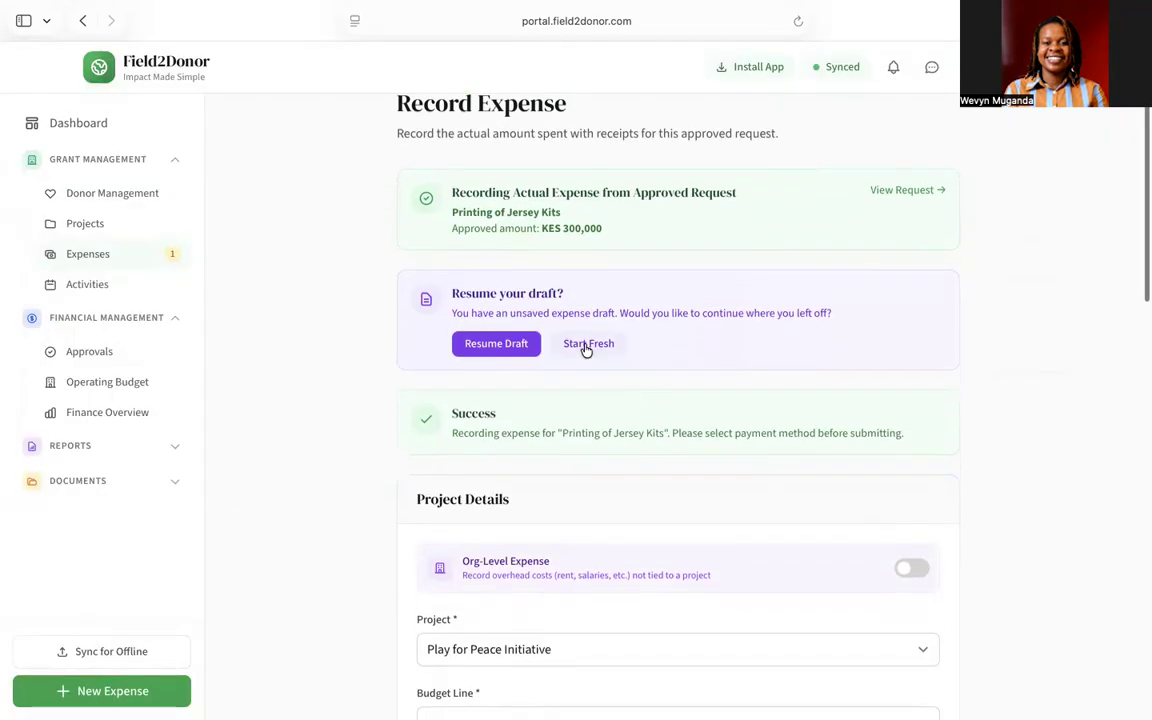
left_click(588, 345)
scroll(586, 350, "down", 5)
scroll(586, 350, "down", 1)
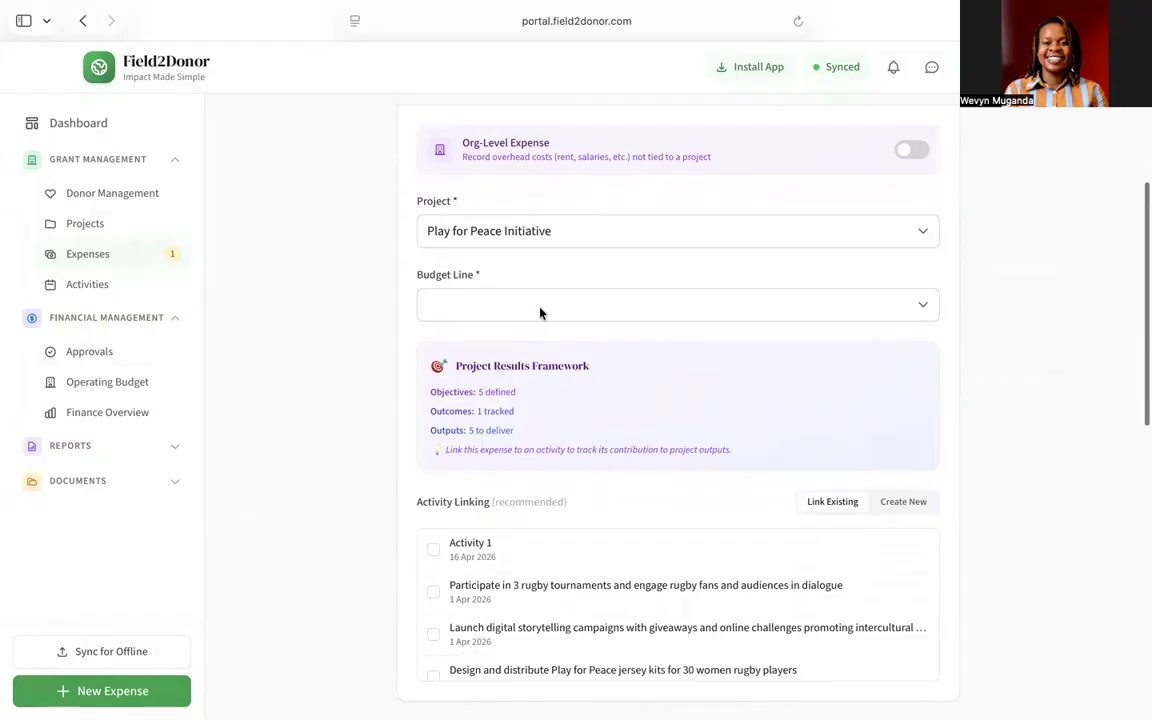
scroll(538, 312, "down", 1)
left_click(532, 272)
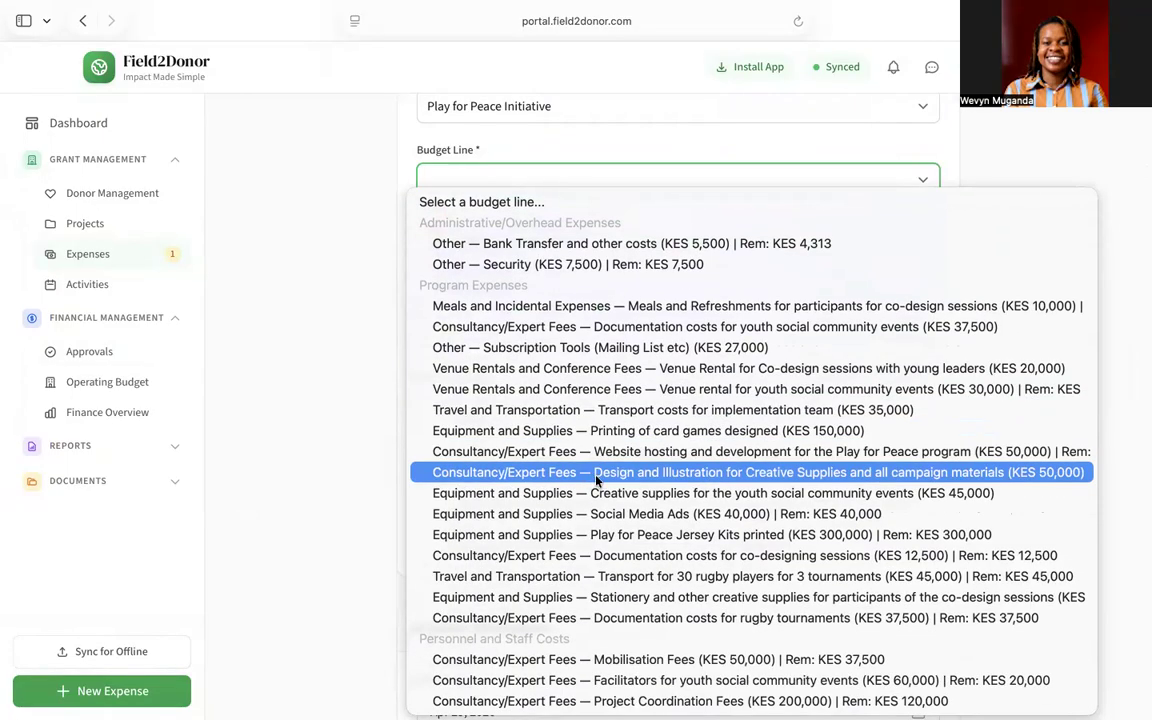
left_click(638, 536)
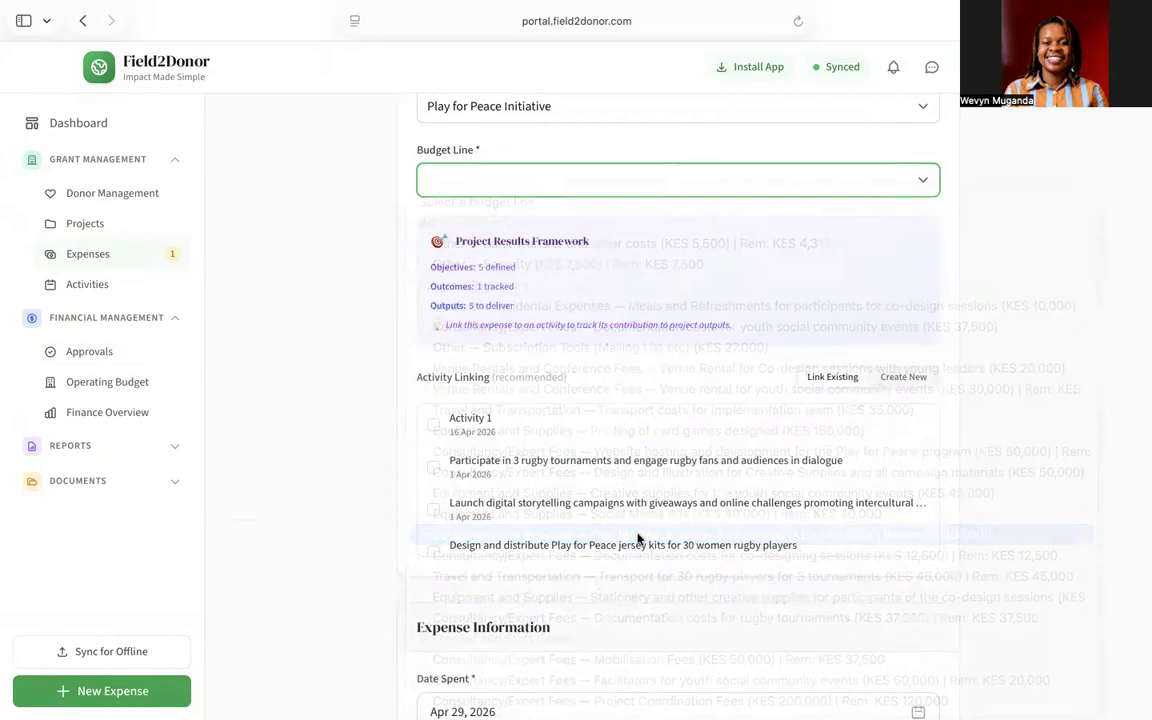
Step: Link the 'Design and distribute Play for Peace jersey kits' activity to the expense
scroll(639, 540, "down", 3)
scroll(638, 540, "up", 5)
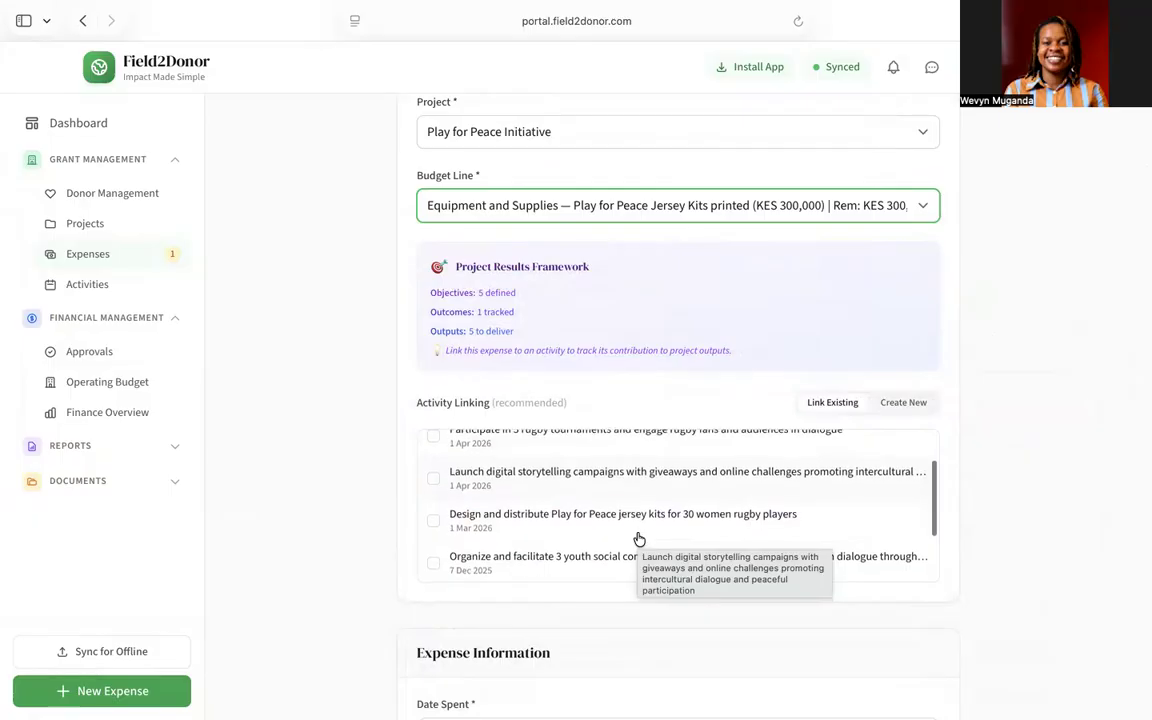
scroll(638, 540, "down", 2)
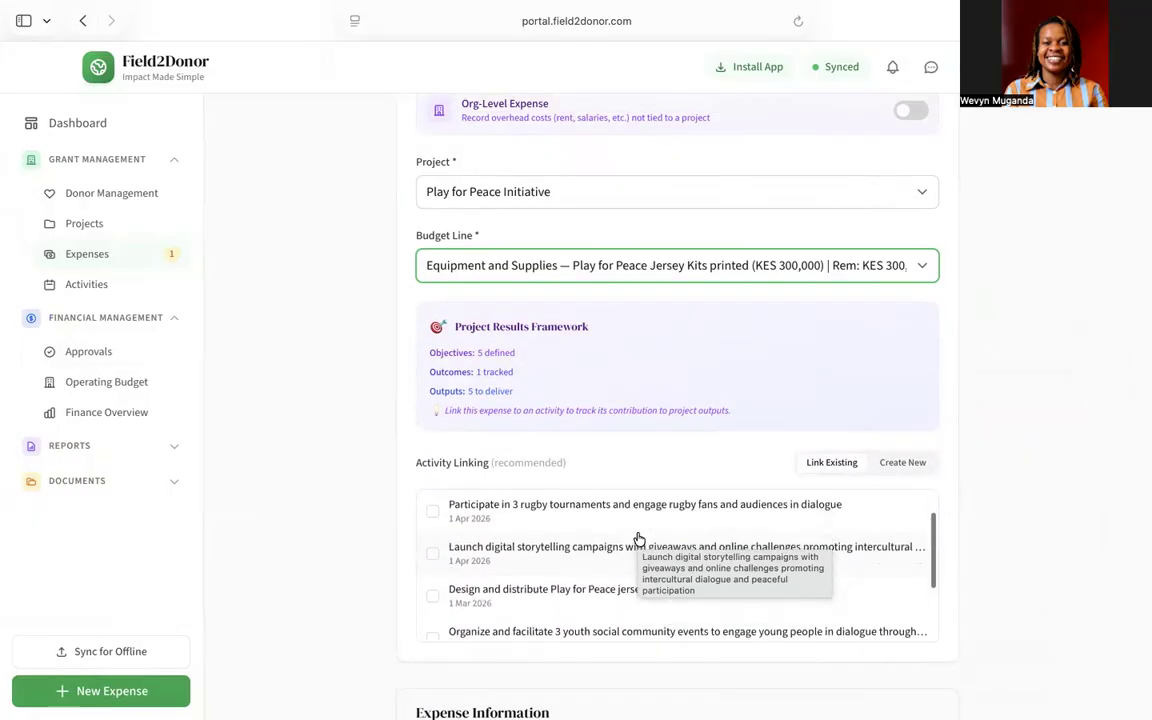
left_click(434, 570)
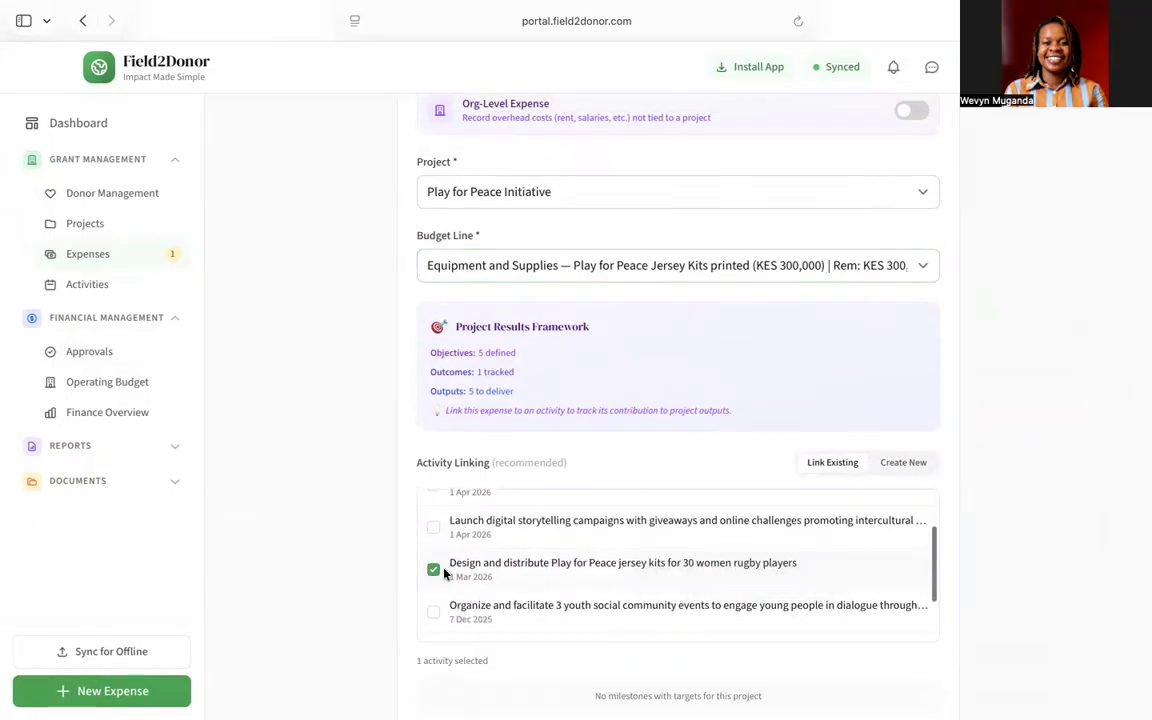
scroll(1066, 487, "down", 3)
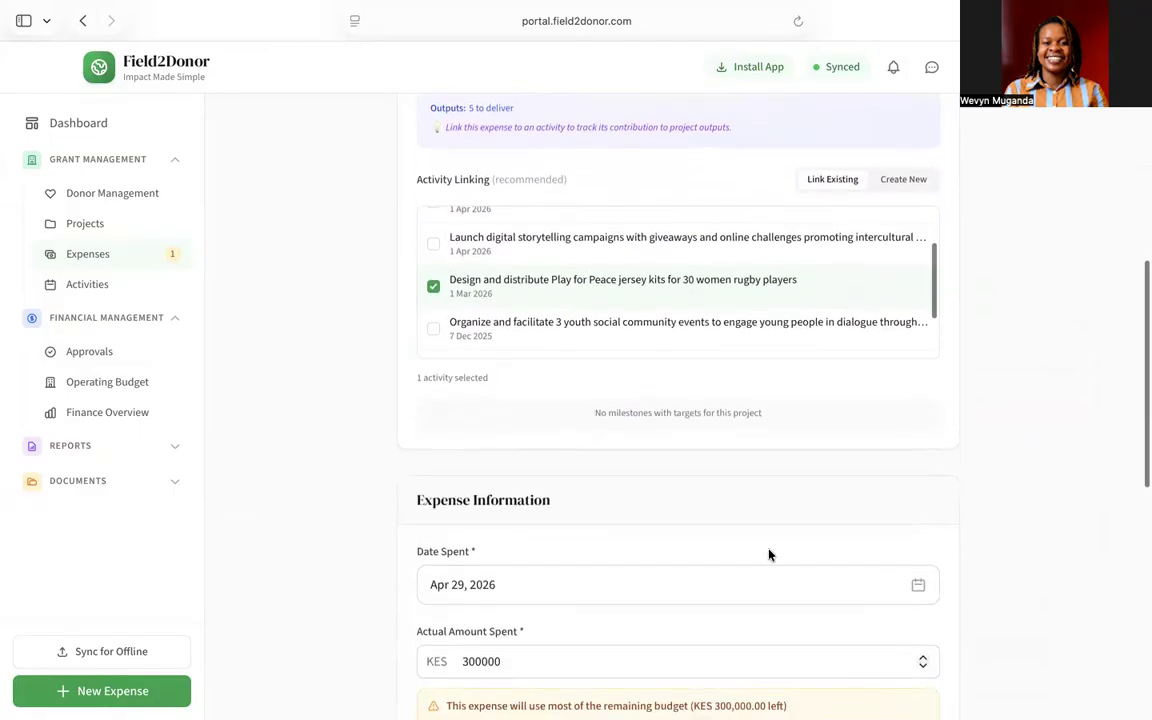
scroll(769, 553, "down", 2)
scroll(769, 553, "down", 2)
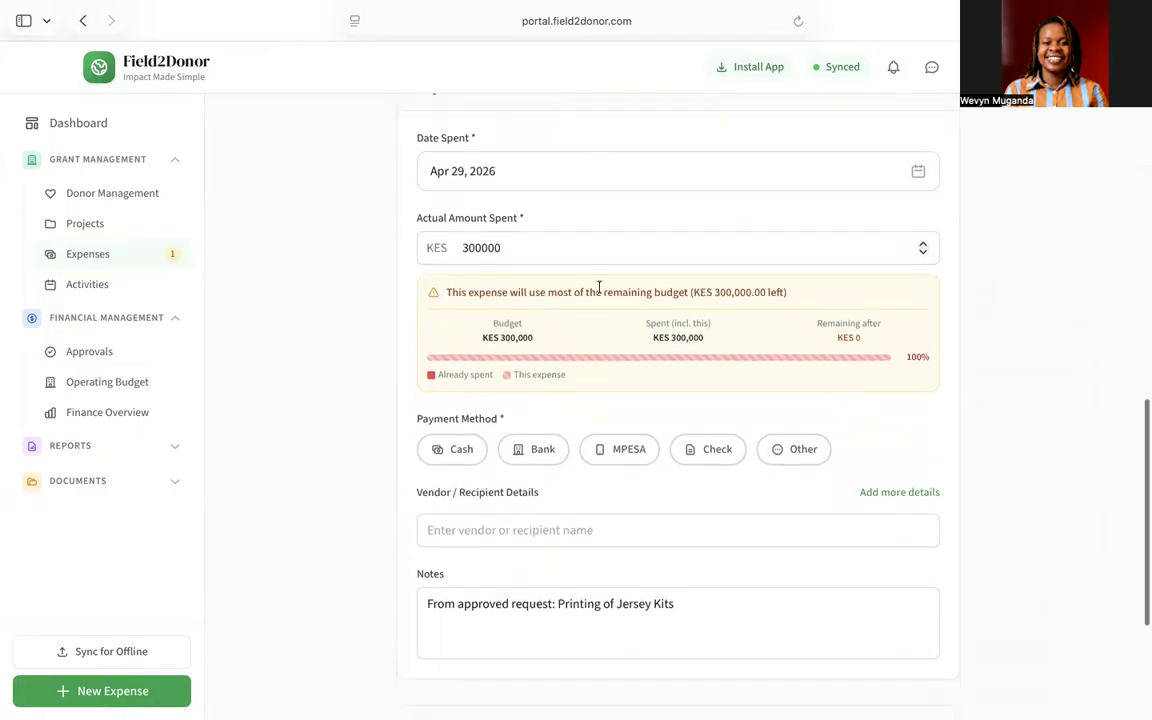
scroll(719, 560, "down", 3)
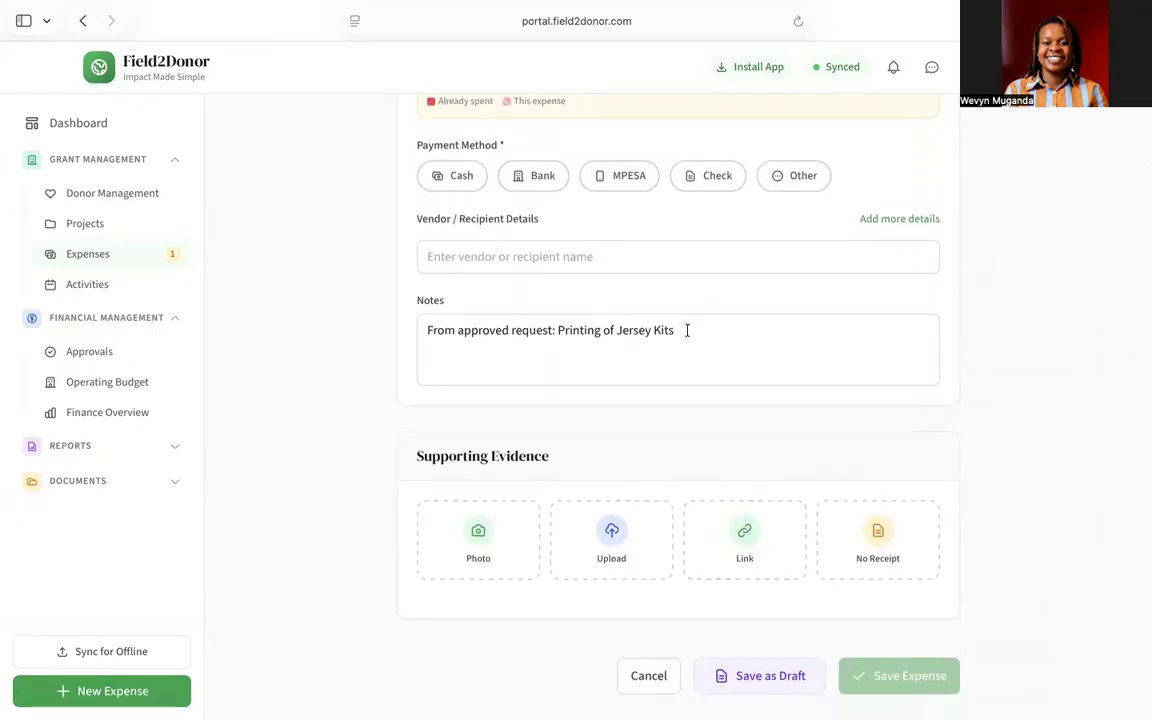
Step: Set the payment method to Bank and the vendor to Tessen
left_click(536, 186)
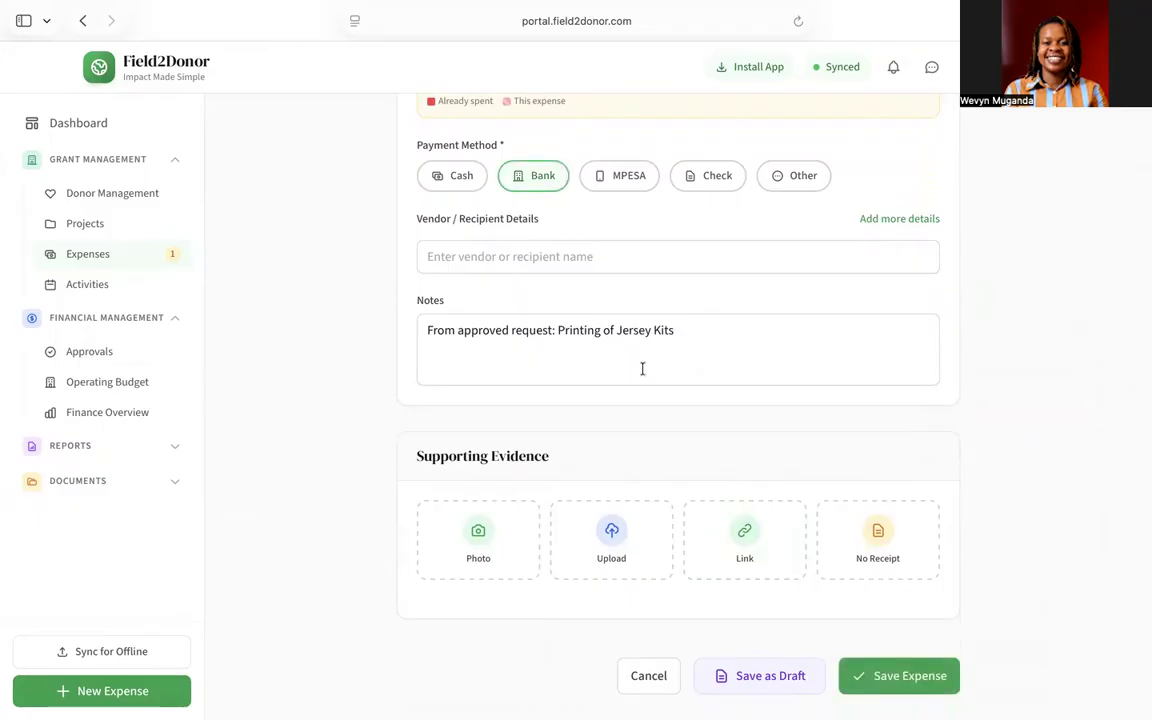
left_click(590, 258)
type("Tessen")
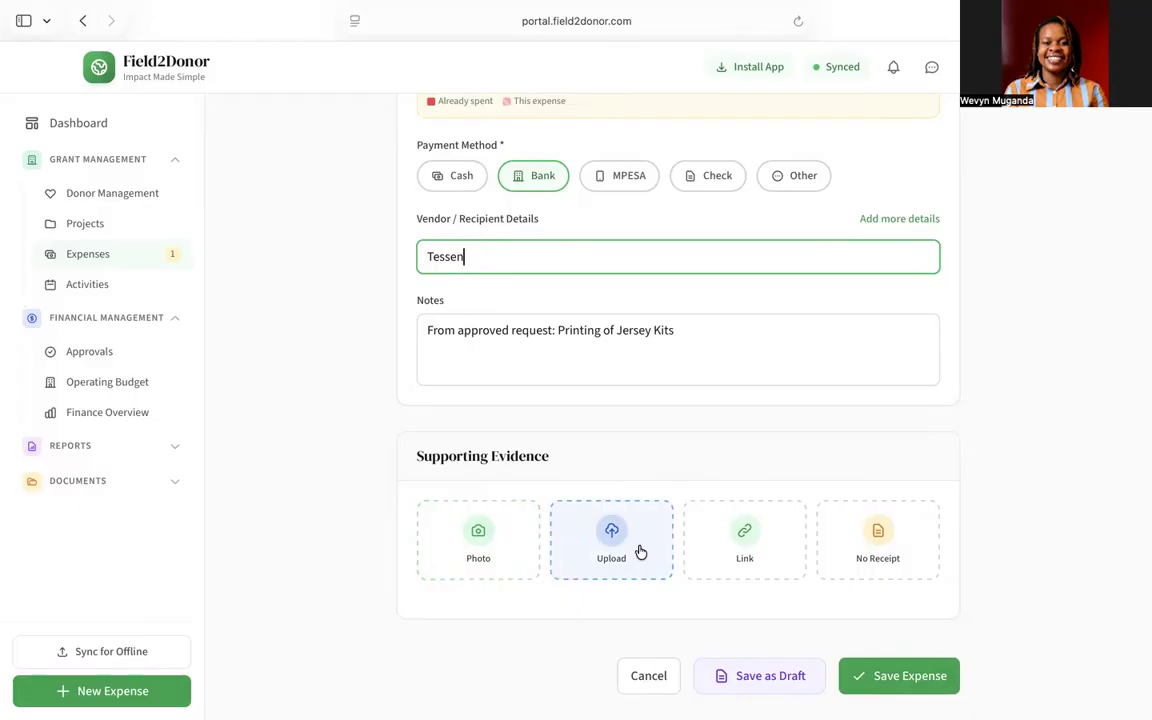
Step: Cancel the no-receipt verification and save the expense
left_click(887, 555)
scroll(740, 519, "down", 4)
scroll(738, 518, "down", 3)
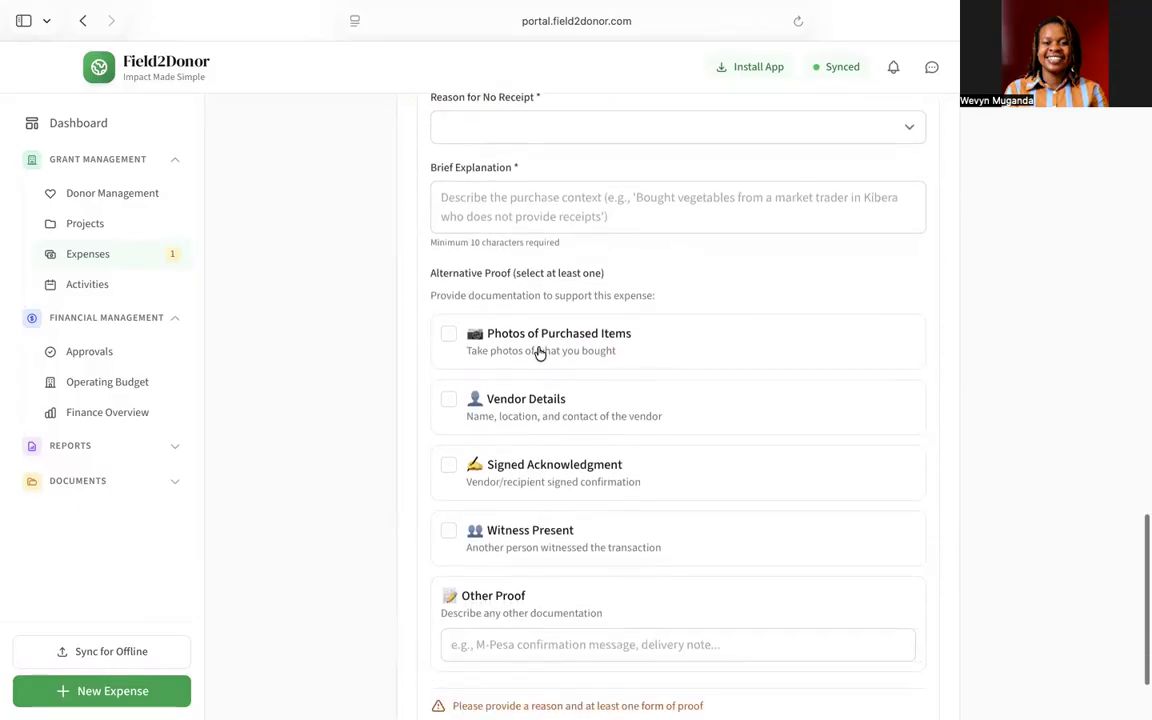
scroll(573, 424, "down", 1)
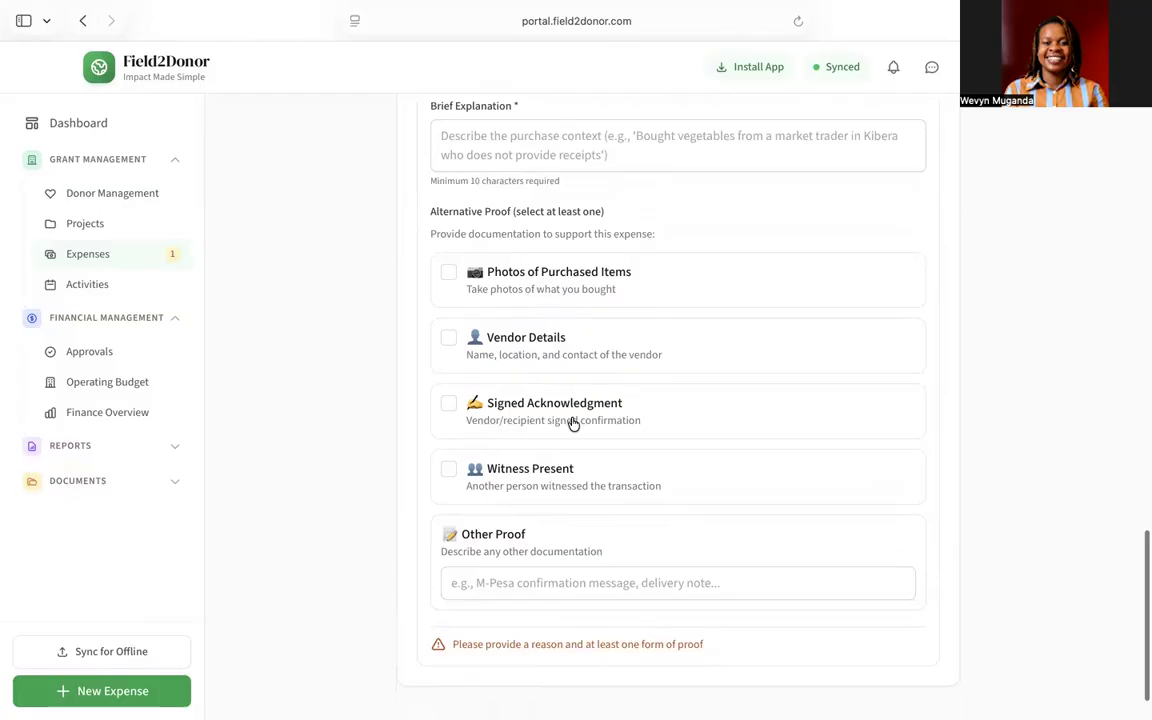
scroll(573, 424, "down", 1)
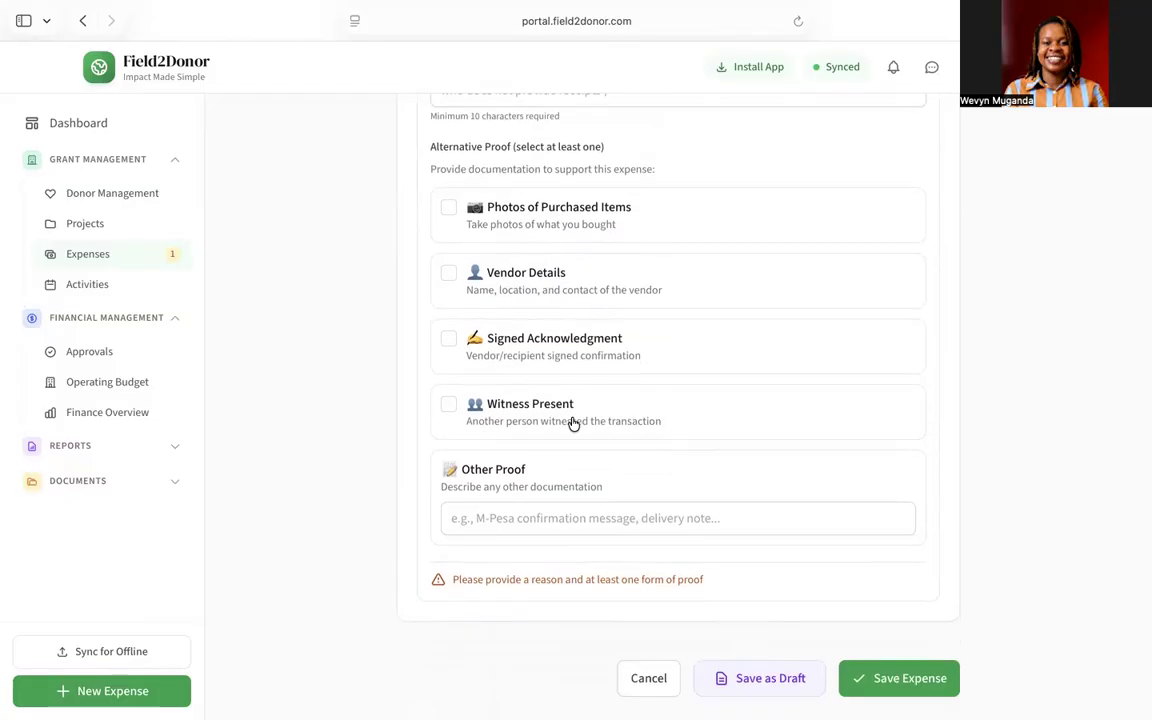
scroll(573, 424, "up", 4)
scroll(573, 424, "up", 3)
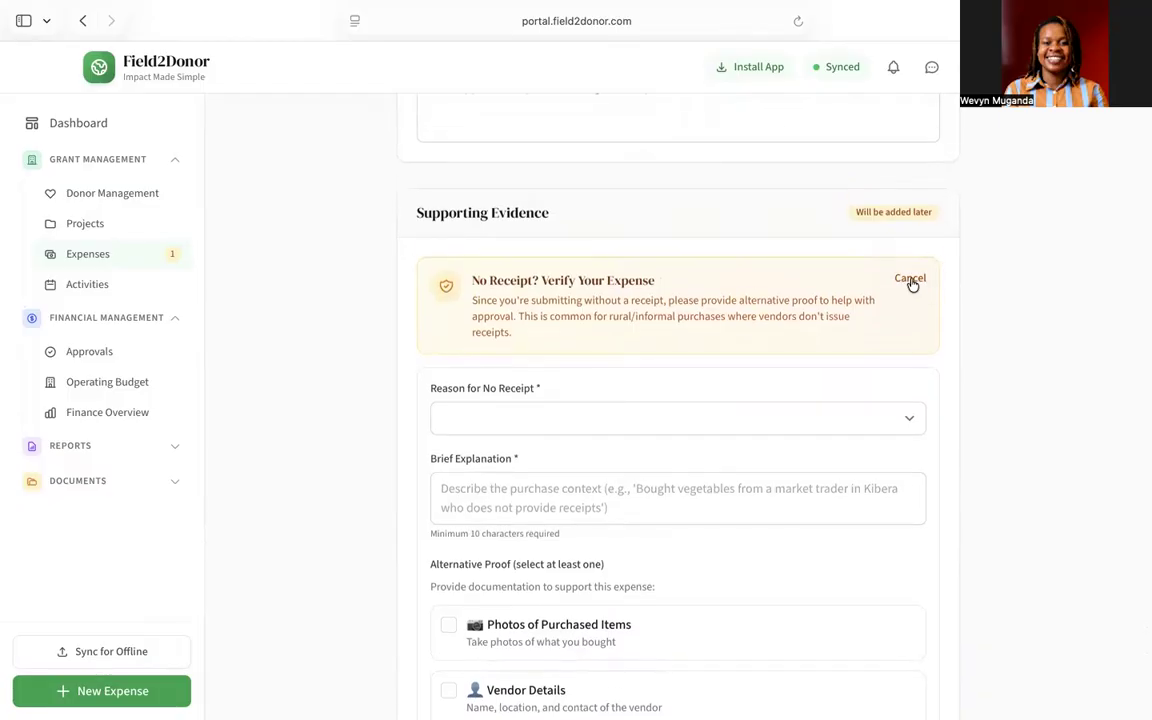
left_click(910, 280)
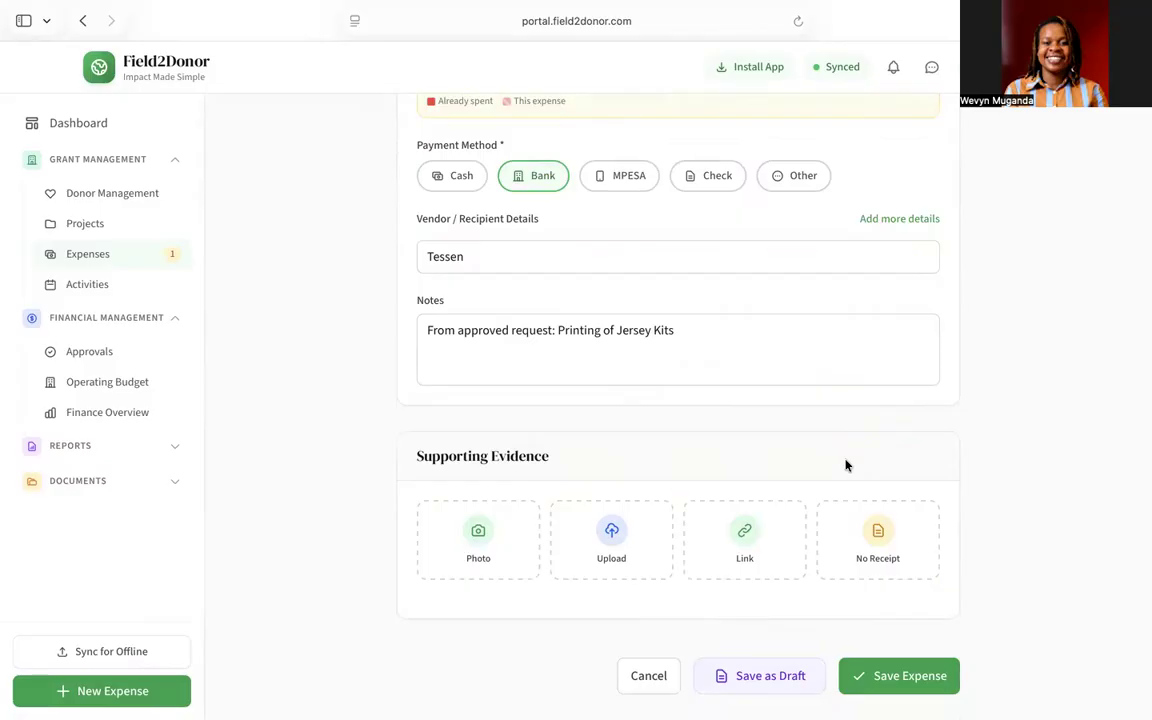
left_click(874, 676)
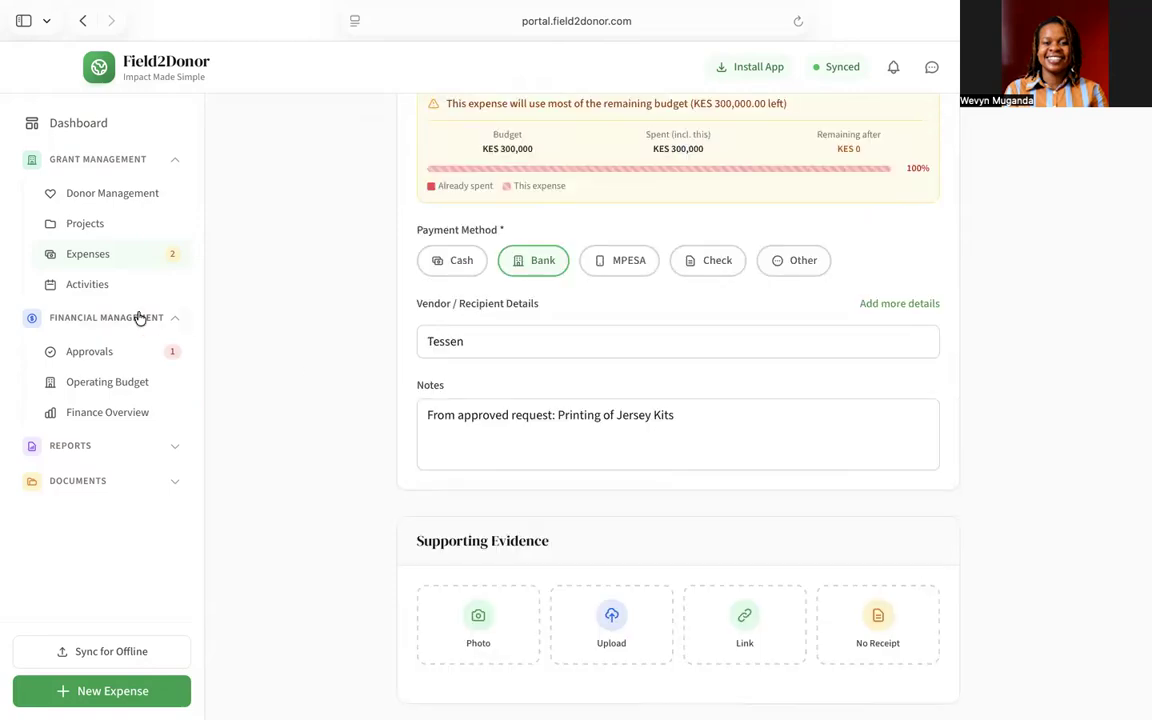
left_click(120, 257)
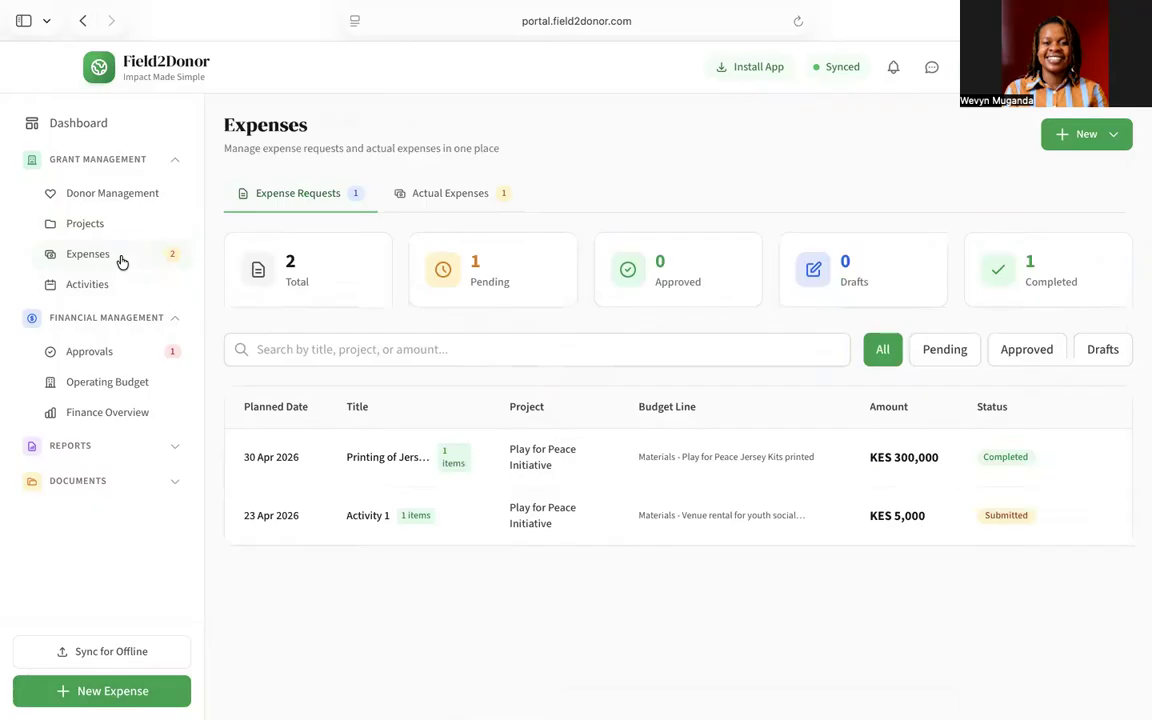
Step: Review the KES 300,000 bank expense's details in the Actual Expenses tab, then close them
left_click(464, 195)
scroll(728, 488, "down", 2)
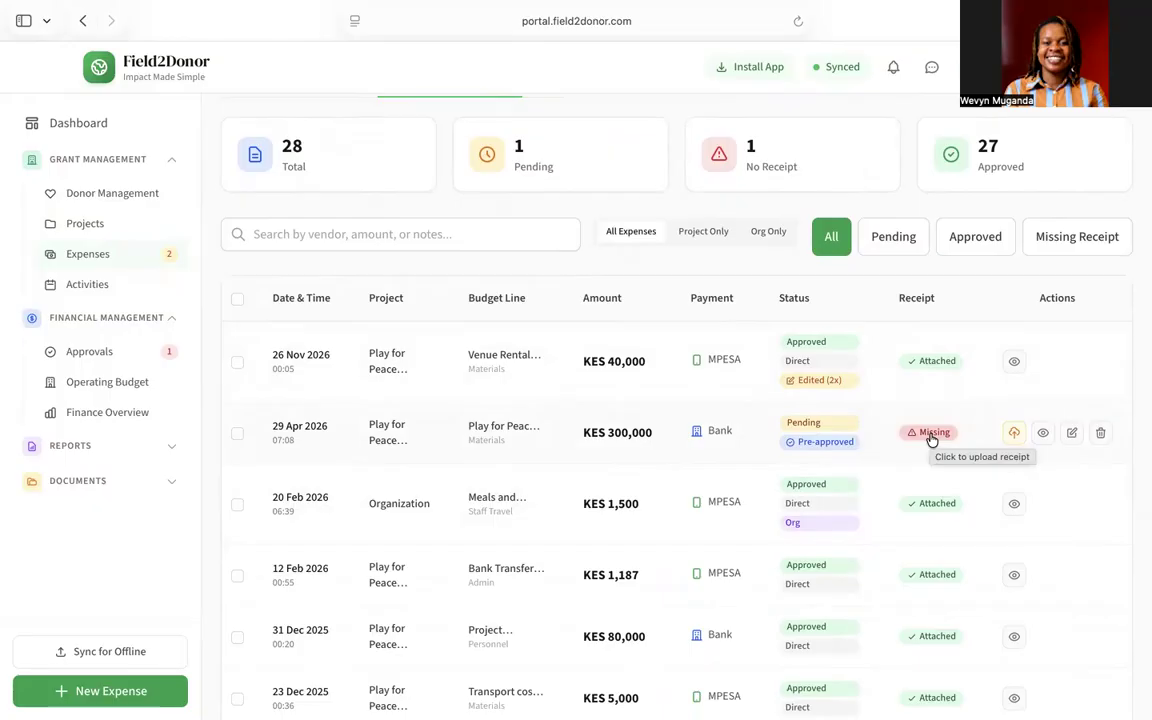
left_click(1045, 435)
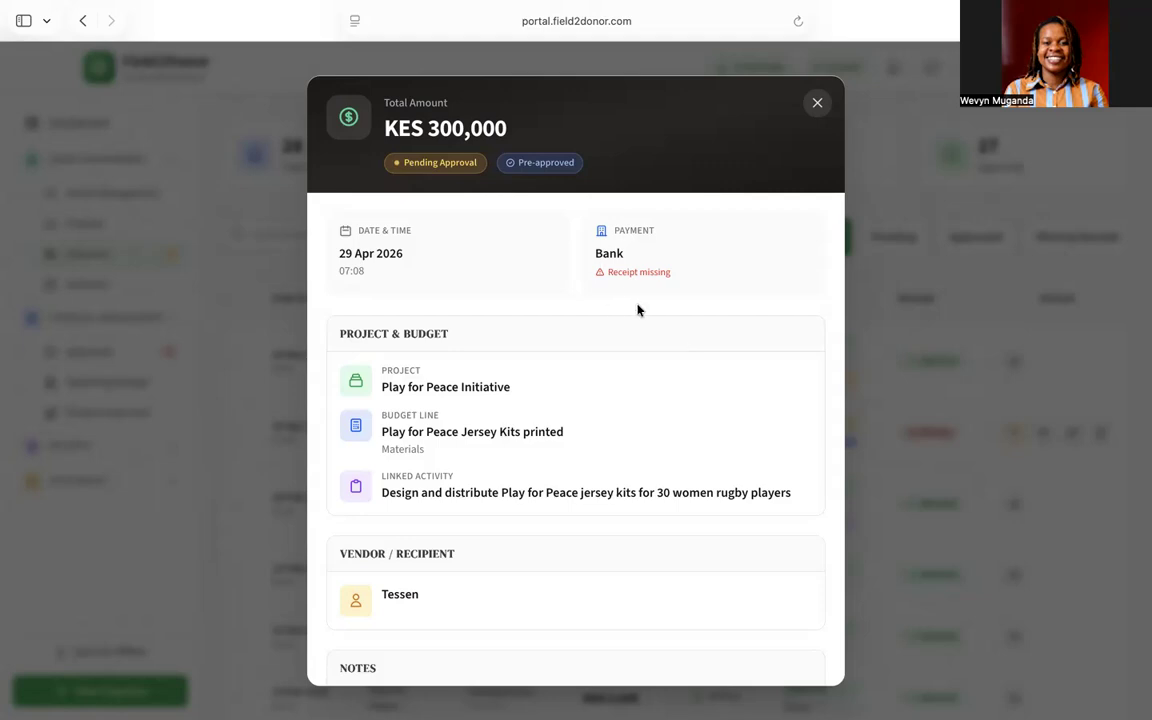
scroll(630, 446, "down", 2)
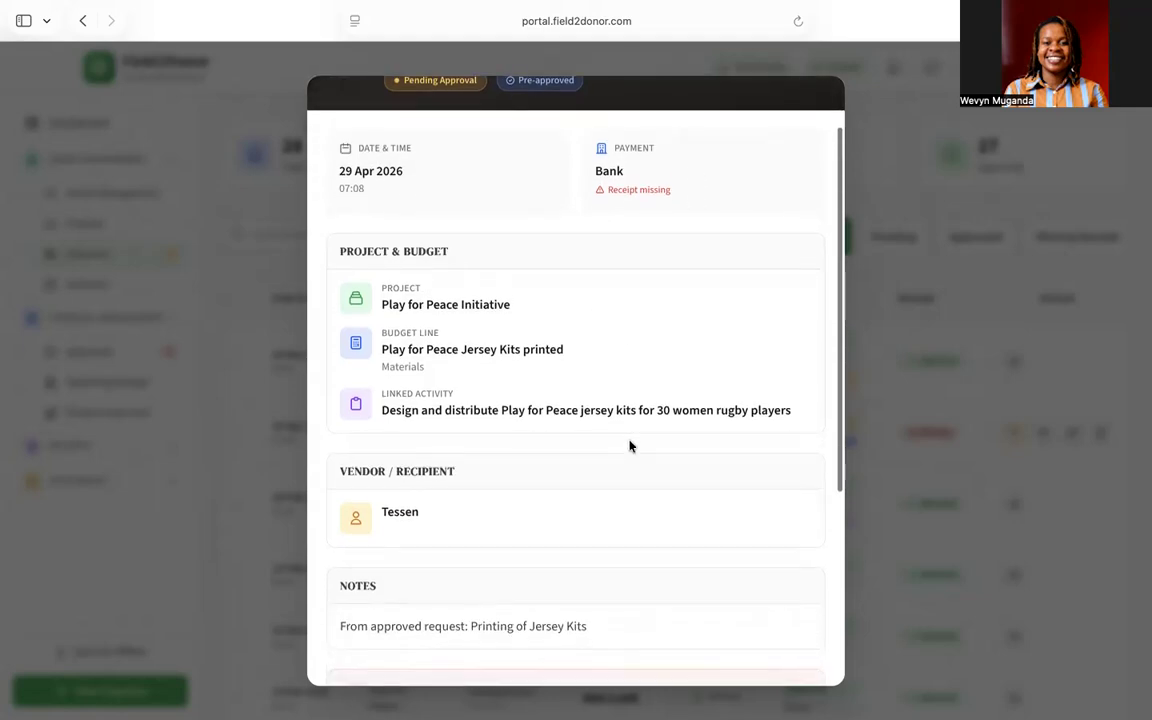
scroll(630, 446, "down", 5)
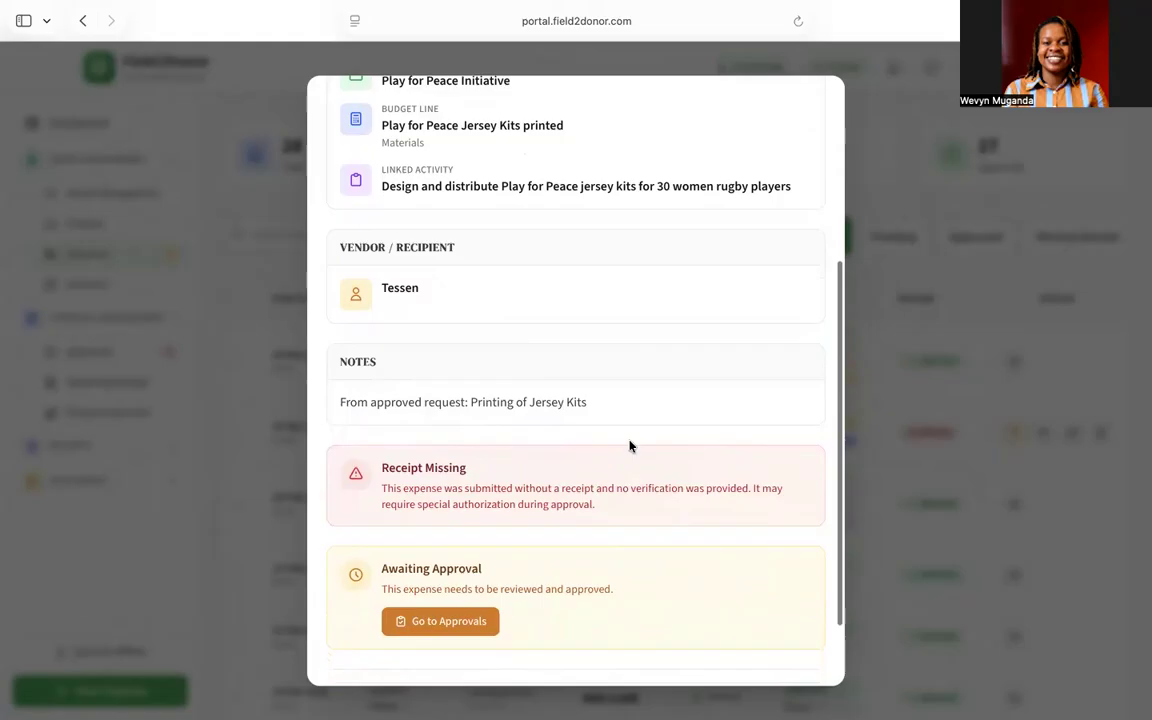
scroll(630, 445, "up", 6)
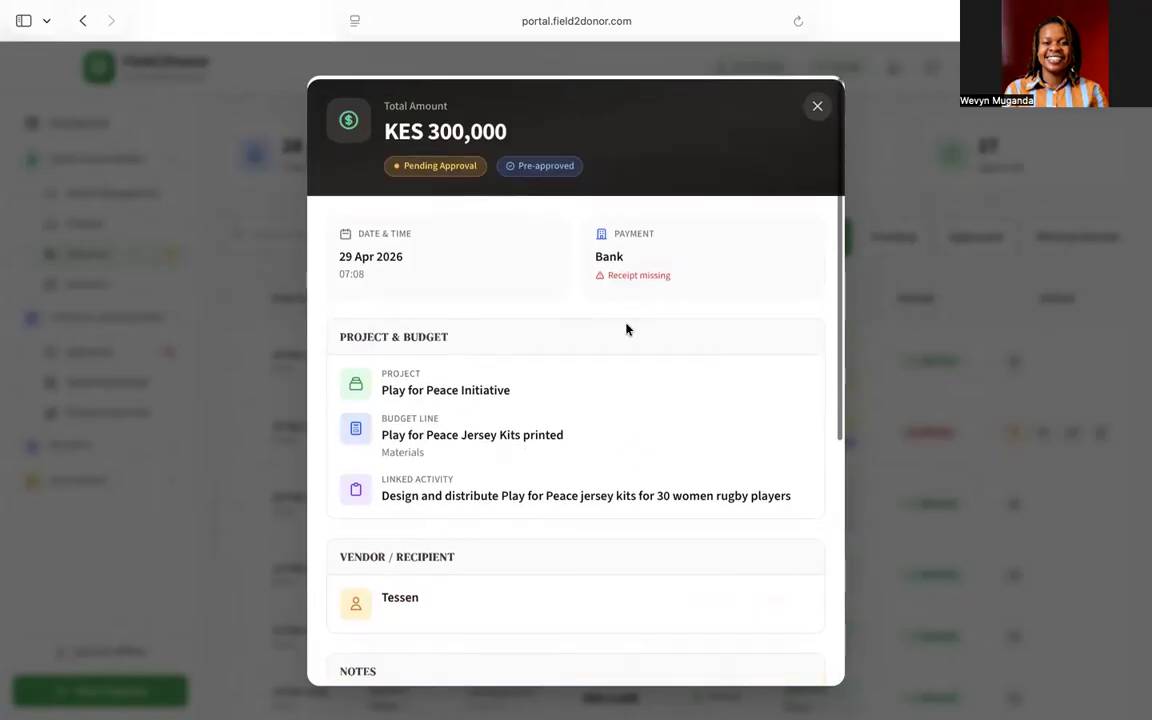
left_click(816, 104)
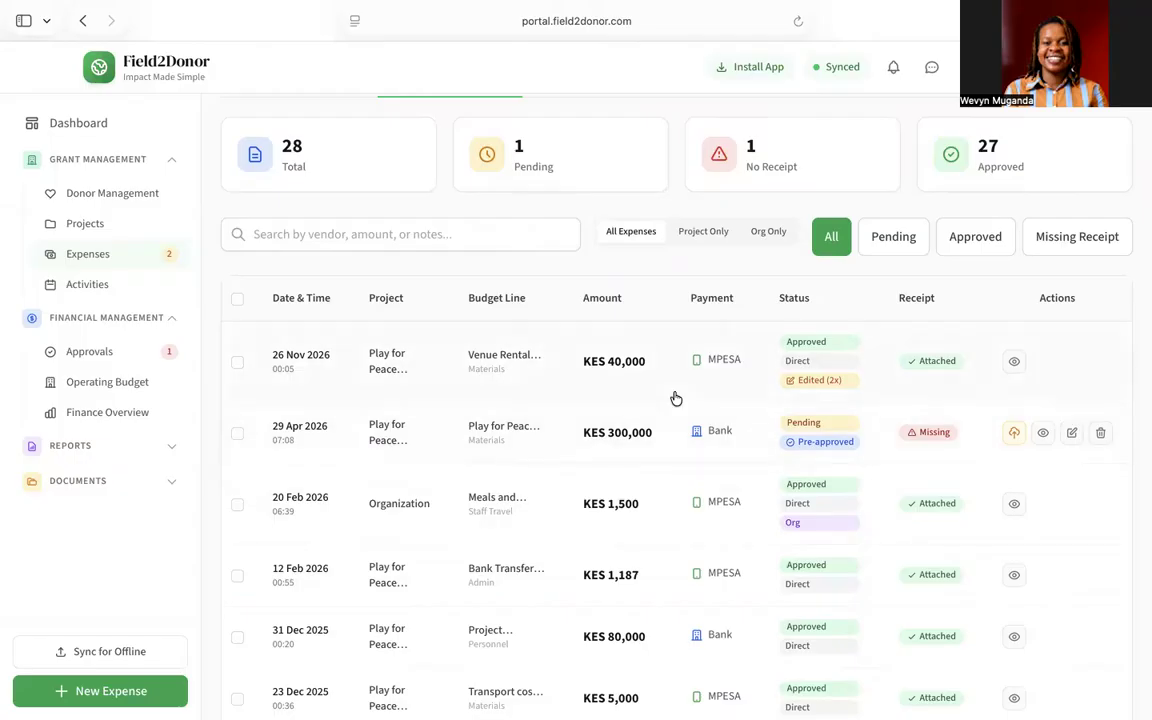
scroll(674, 399, "up", 3)
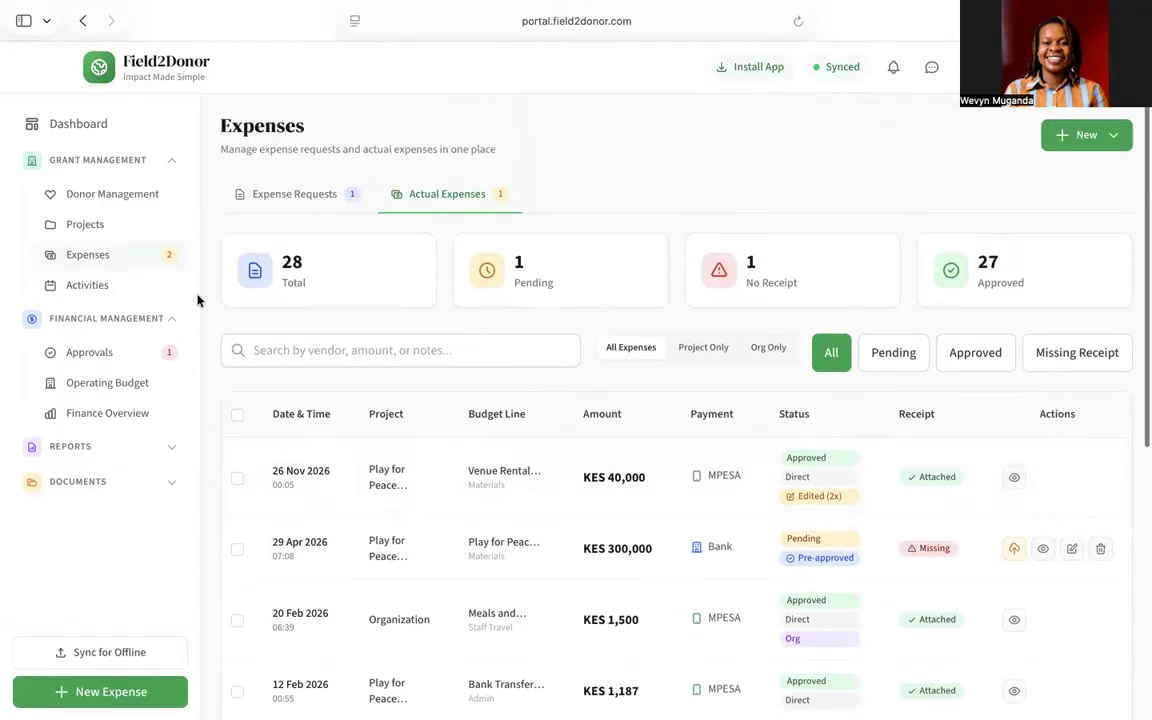
Step: Open the Play for Peace Initiative project and scroll through its Budget Lines table
left_click(60, 228)
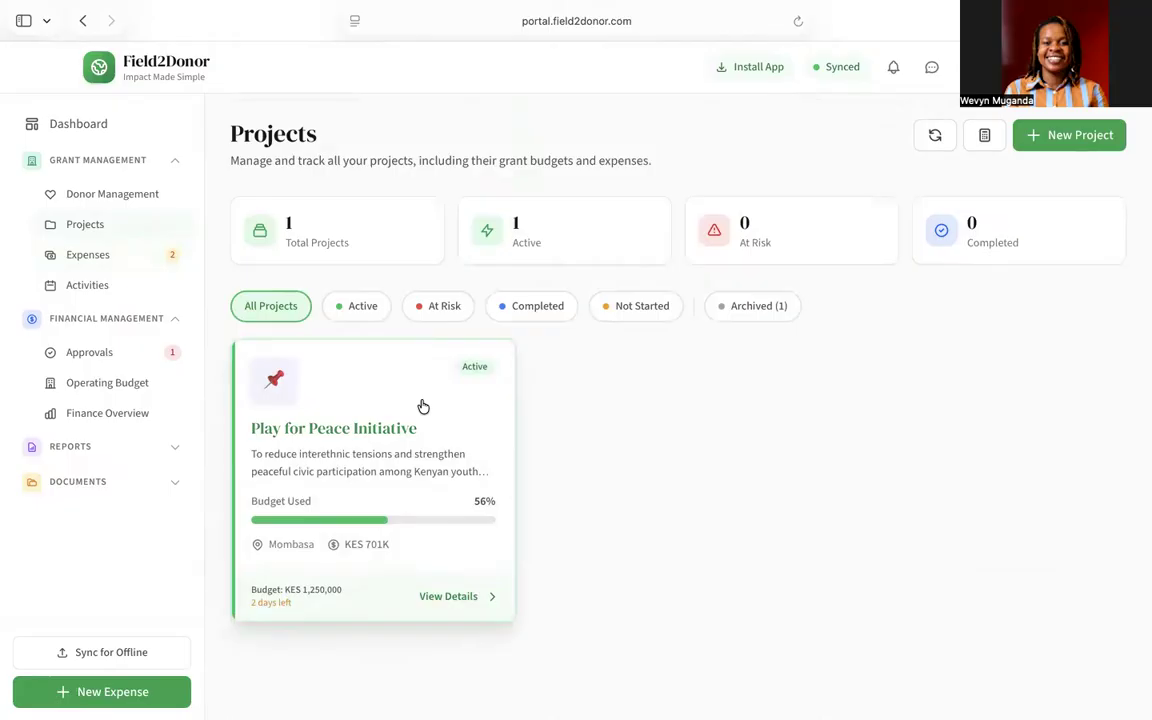
left_click(422, 404)
scroll(764, 458, "down", 10)
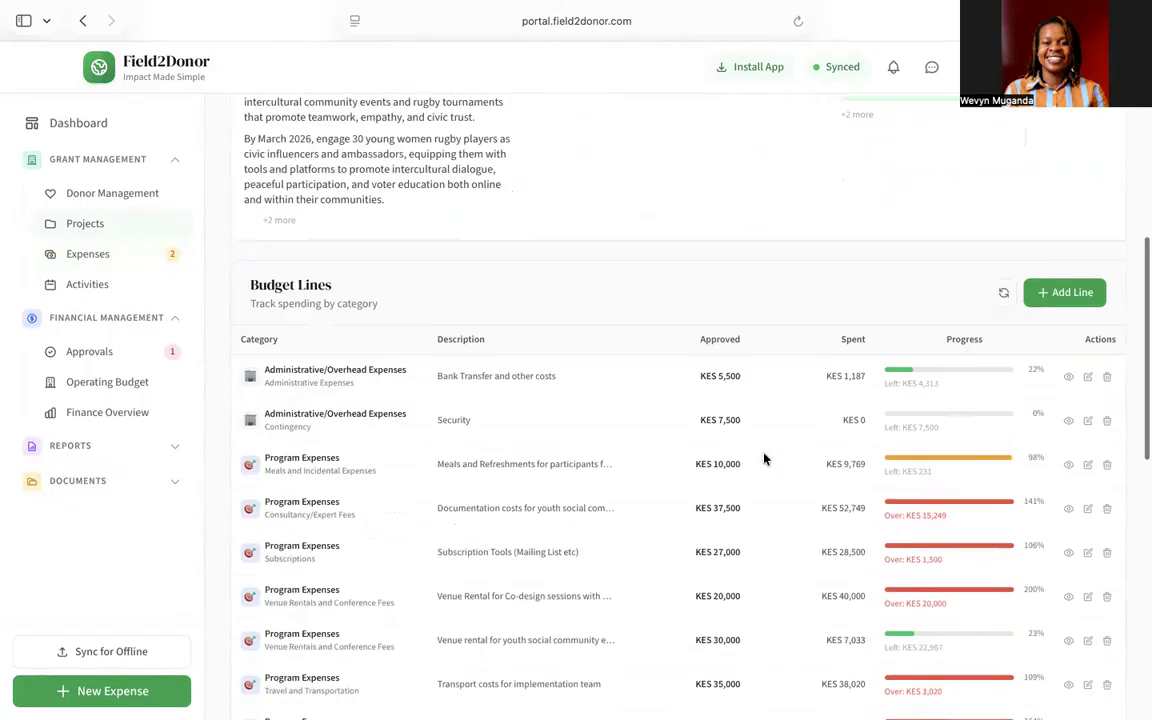
scroll(764, 458, "up", 2)
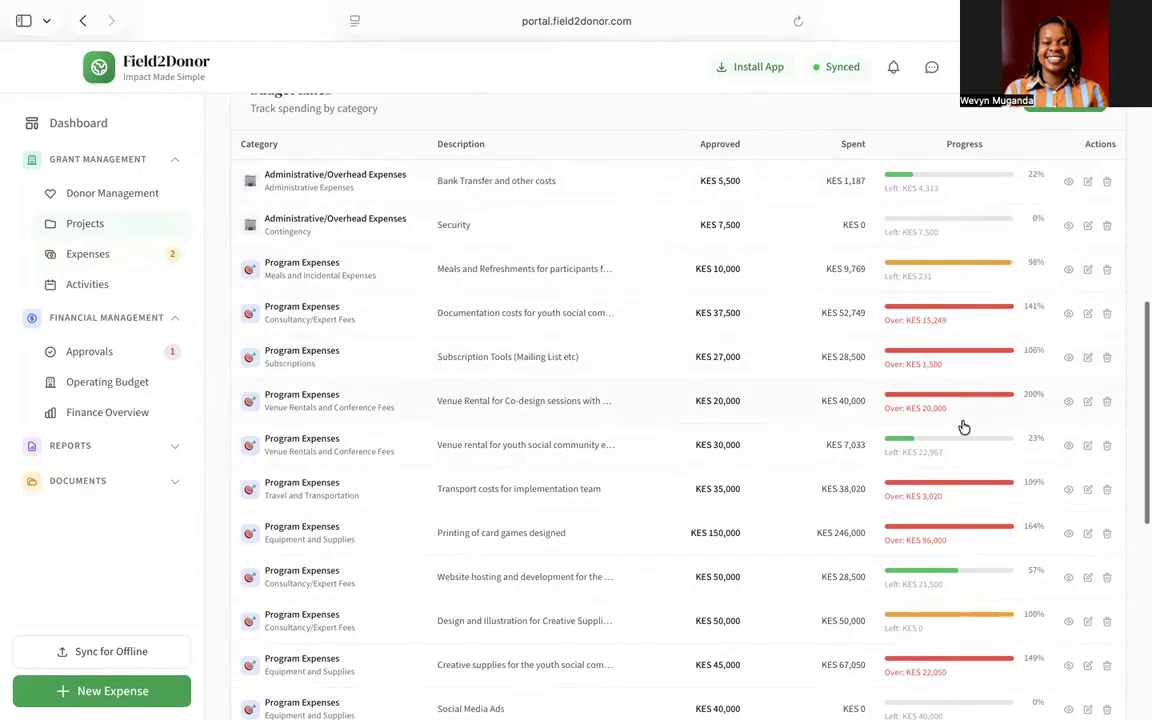
scroll(963, 427, "down", 5)
scroll(963, 427, "up", 15)
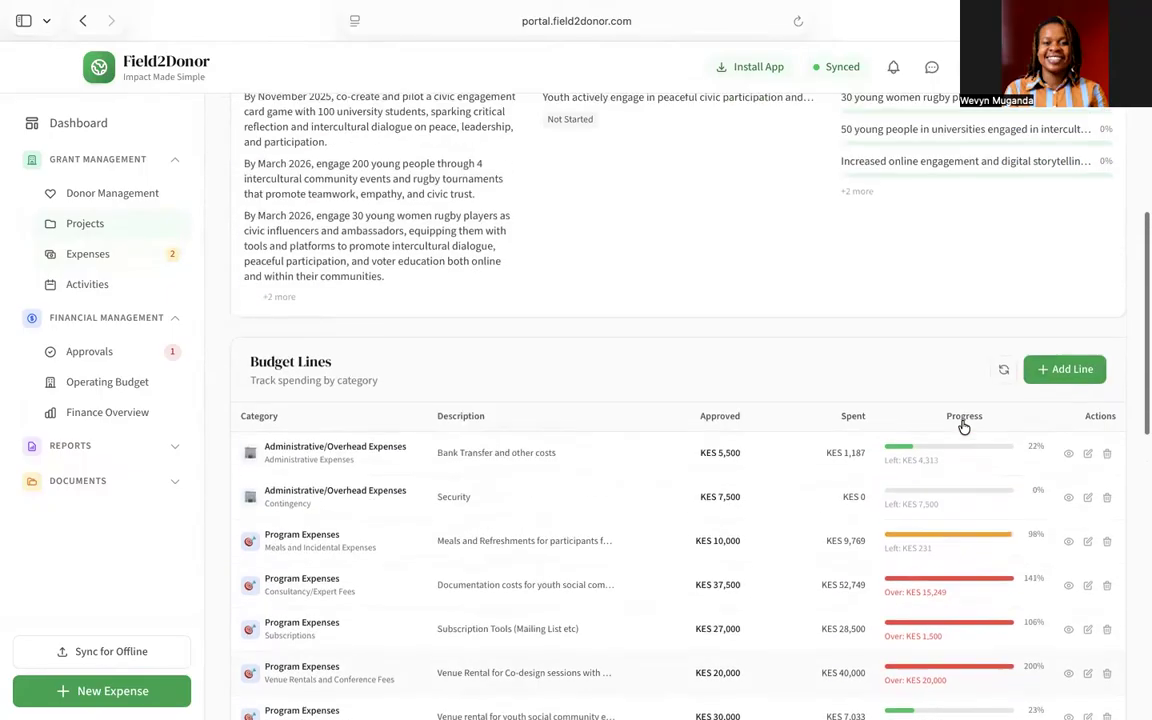